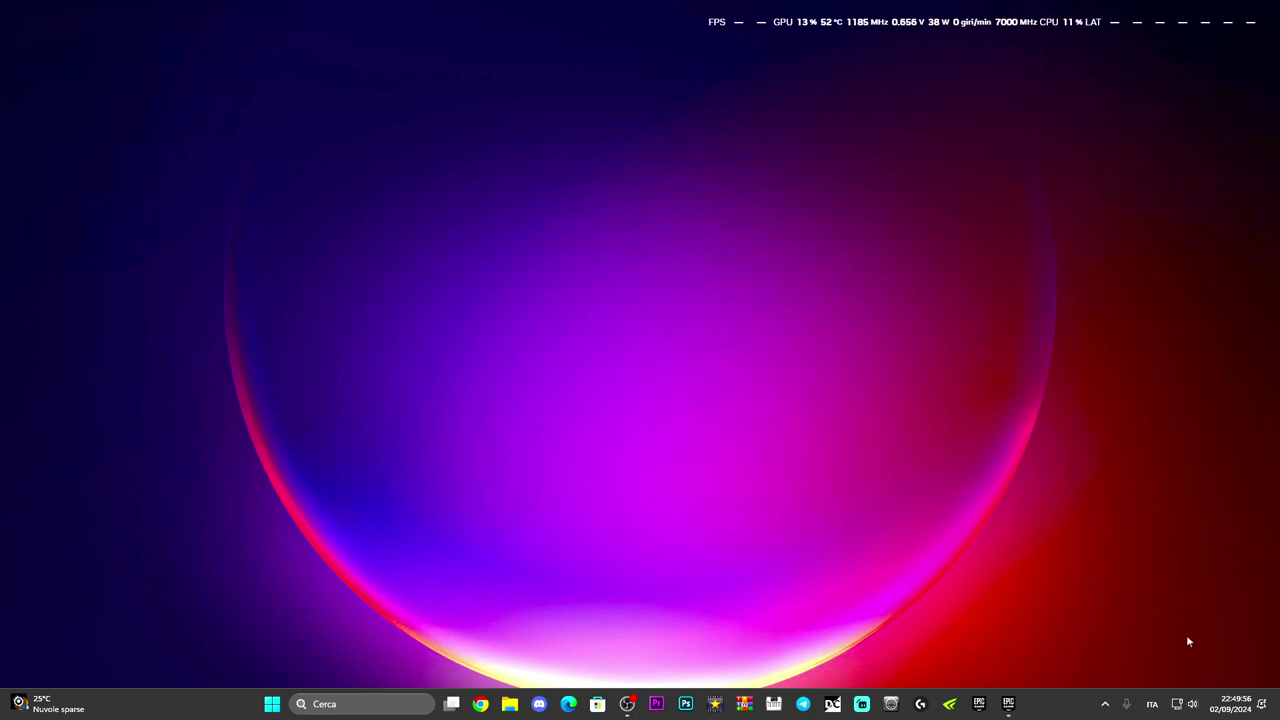
# Open the Windows sound settings, launch the additional audio settings (Altre impostazioni audio) and place that window beside Settings
pyautogui.rightClick(1194, 706)
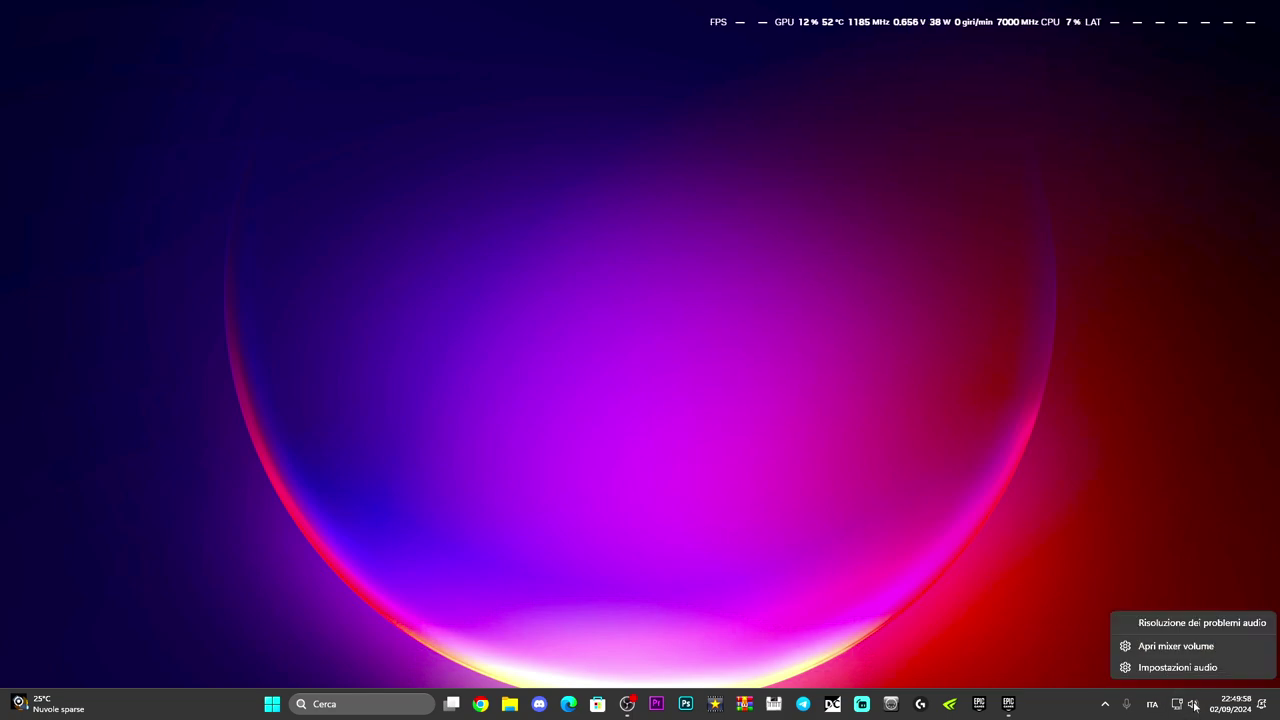
pyautogui.click(1188, 674)
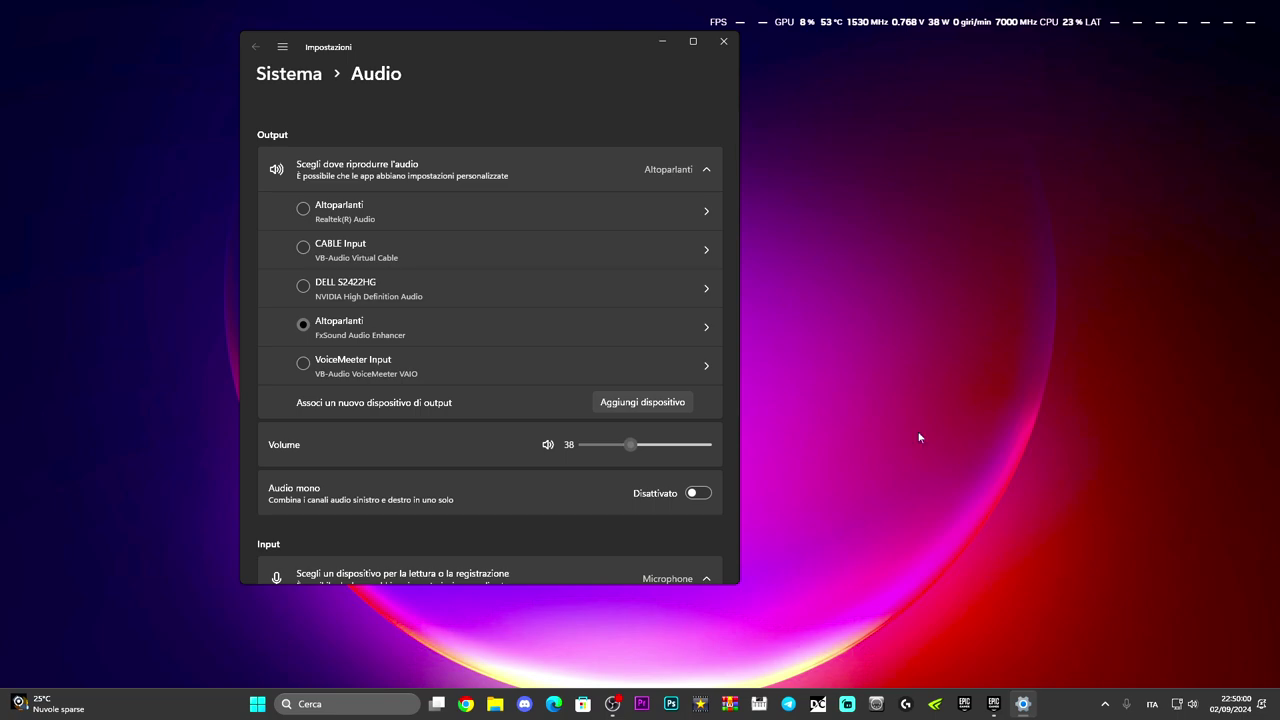
pyautogui.scroll(-5, 485, 344)
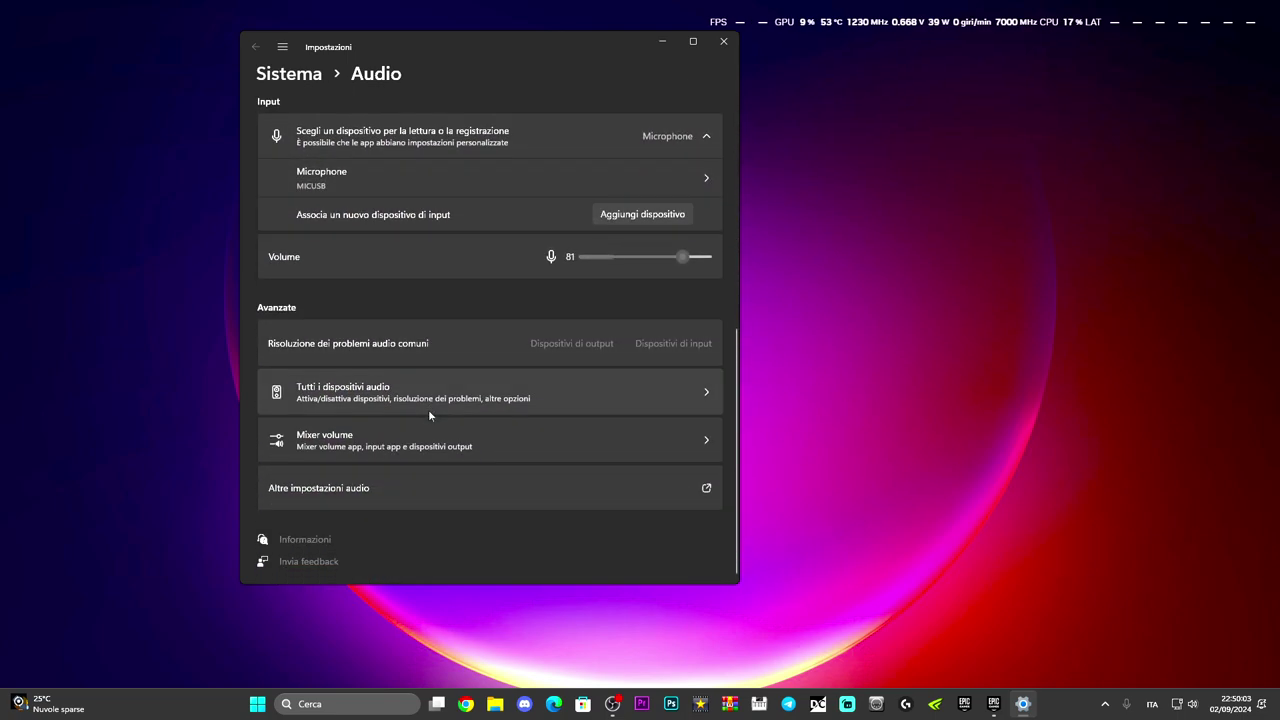
pyautogui.click(396, 492)
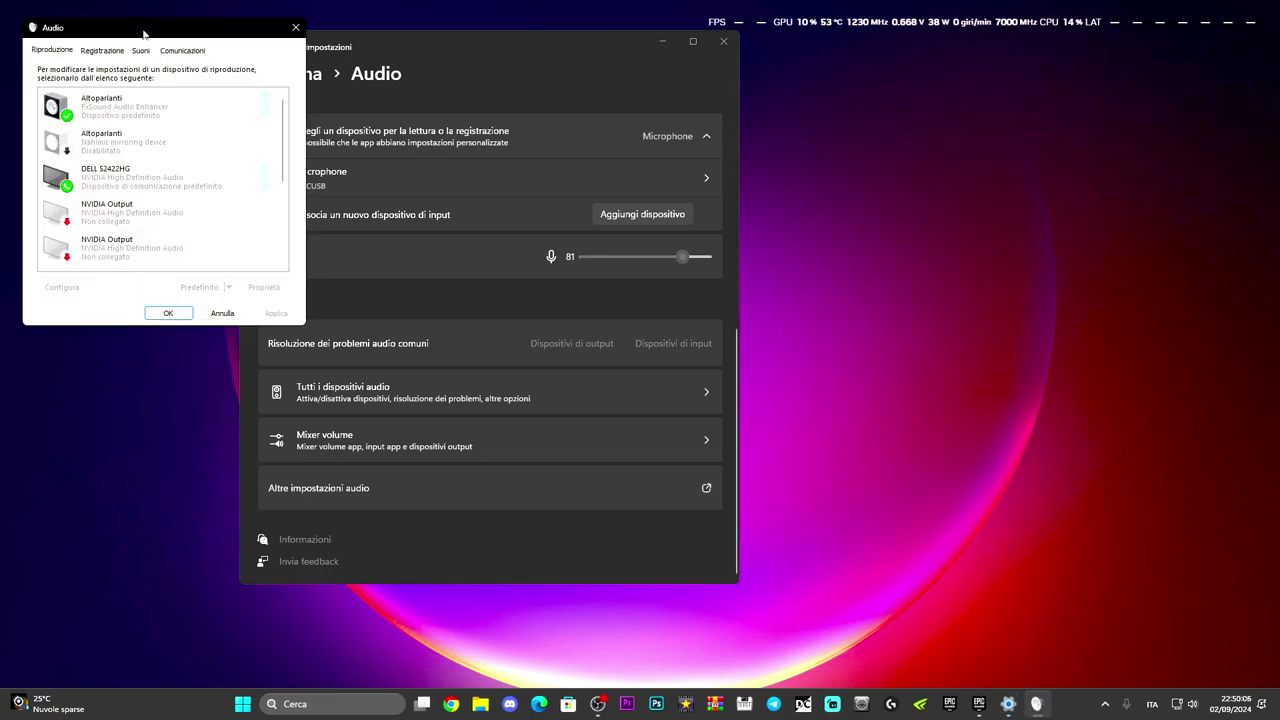
pyautogui.moveTo(143, 30); pyautogui.dragTo(917, 98)
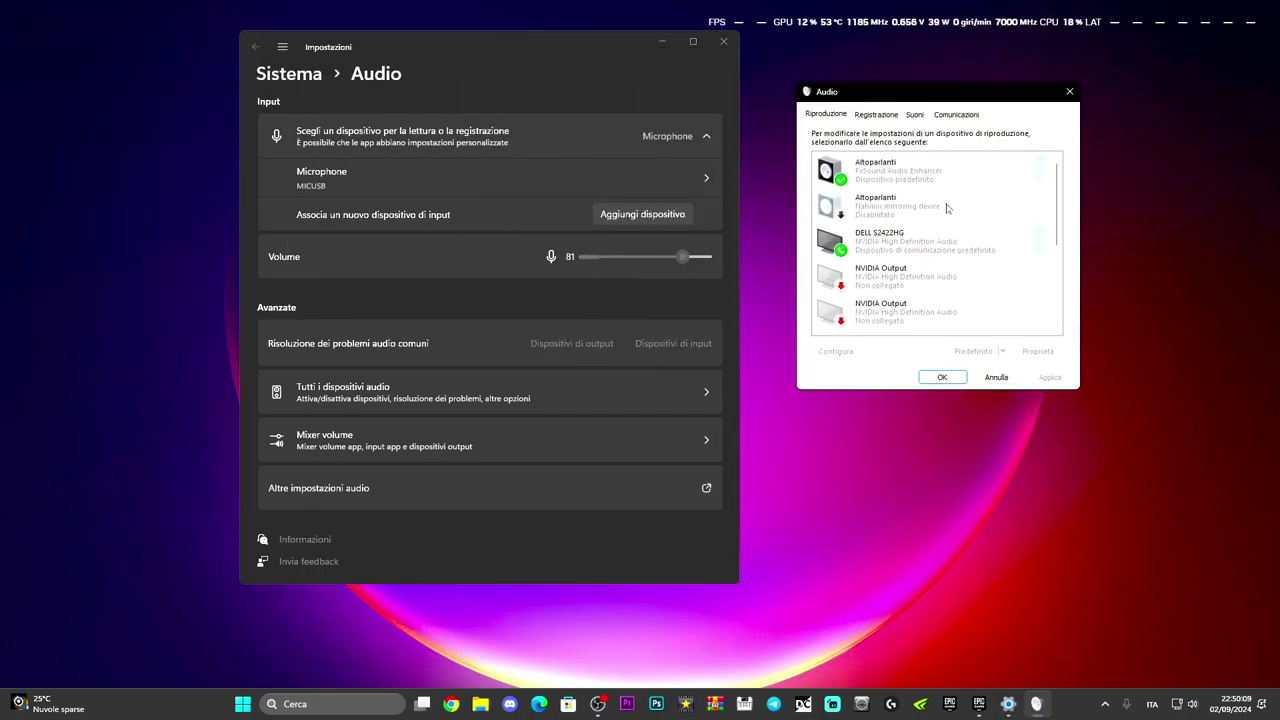
# Open the Control Panel, search it for "audio", open the sound card settings from there and close the Control Panel
pyautogui.click(335, 705)
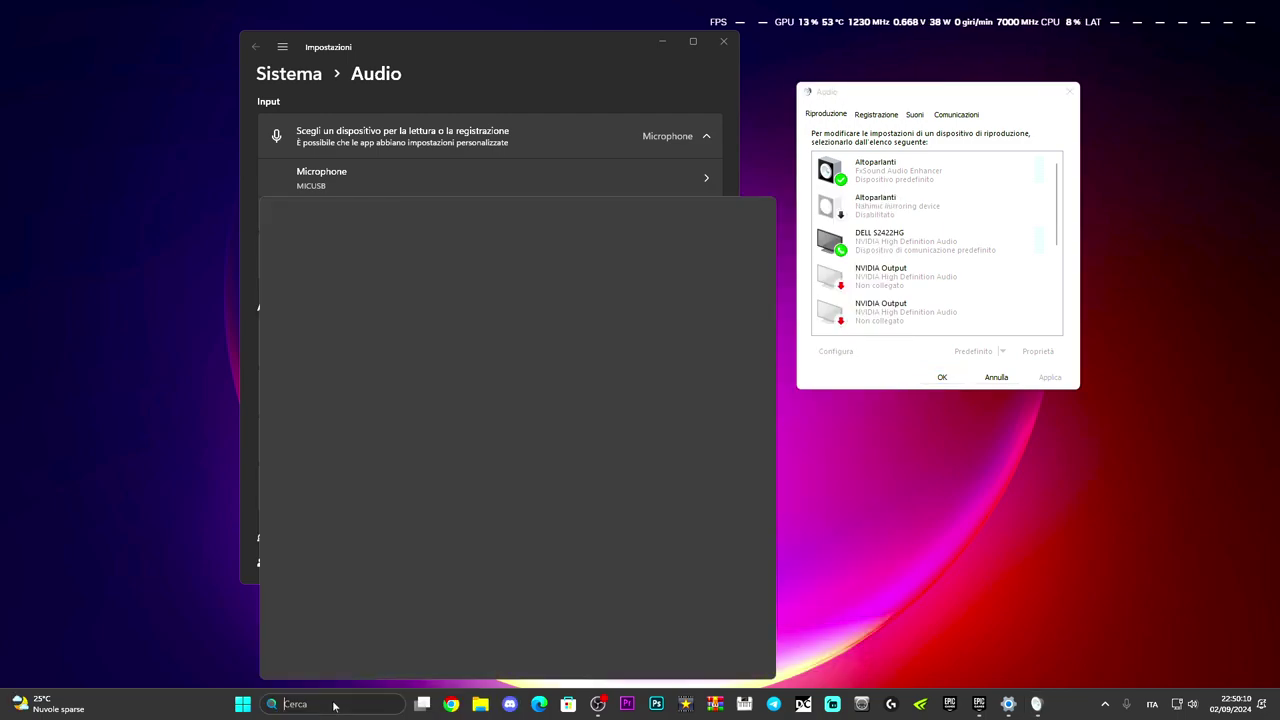
pyautogui.write('panne')
pyautogui.press('Return')
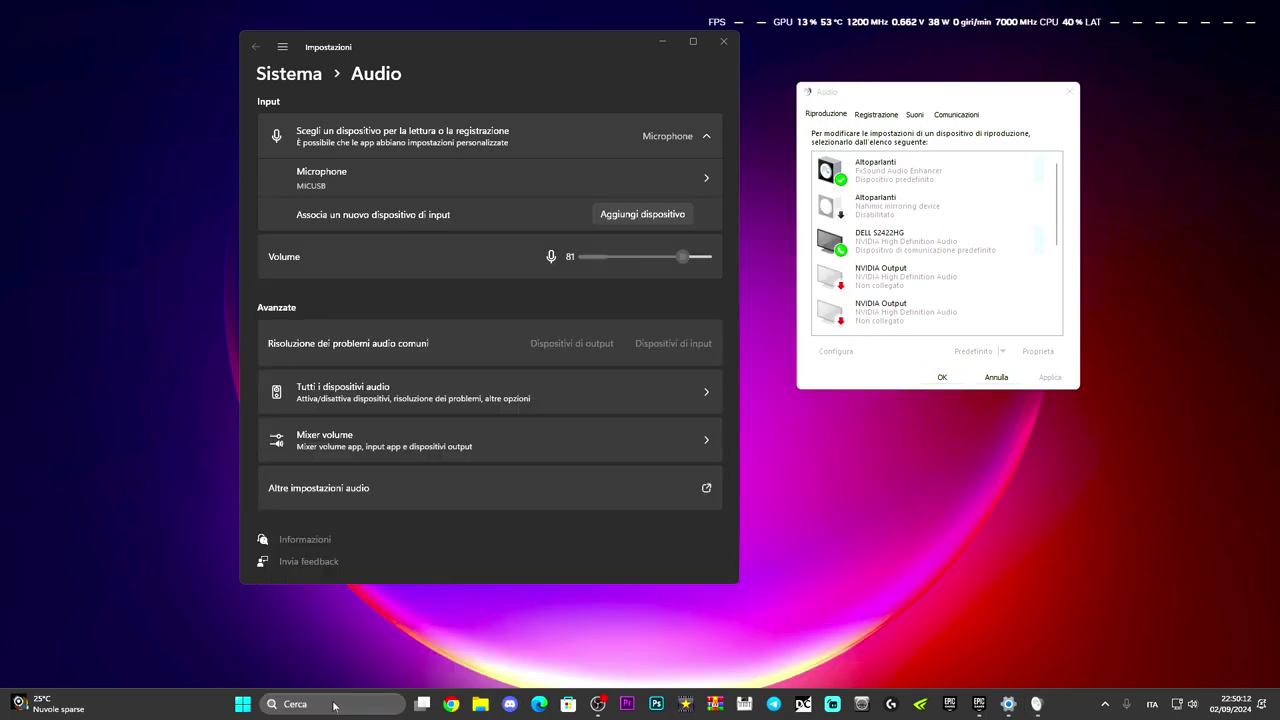
pyautogui.moveTo(597, 111); pyautogui.dragTo(533, 113)
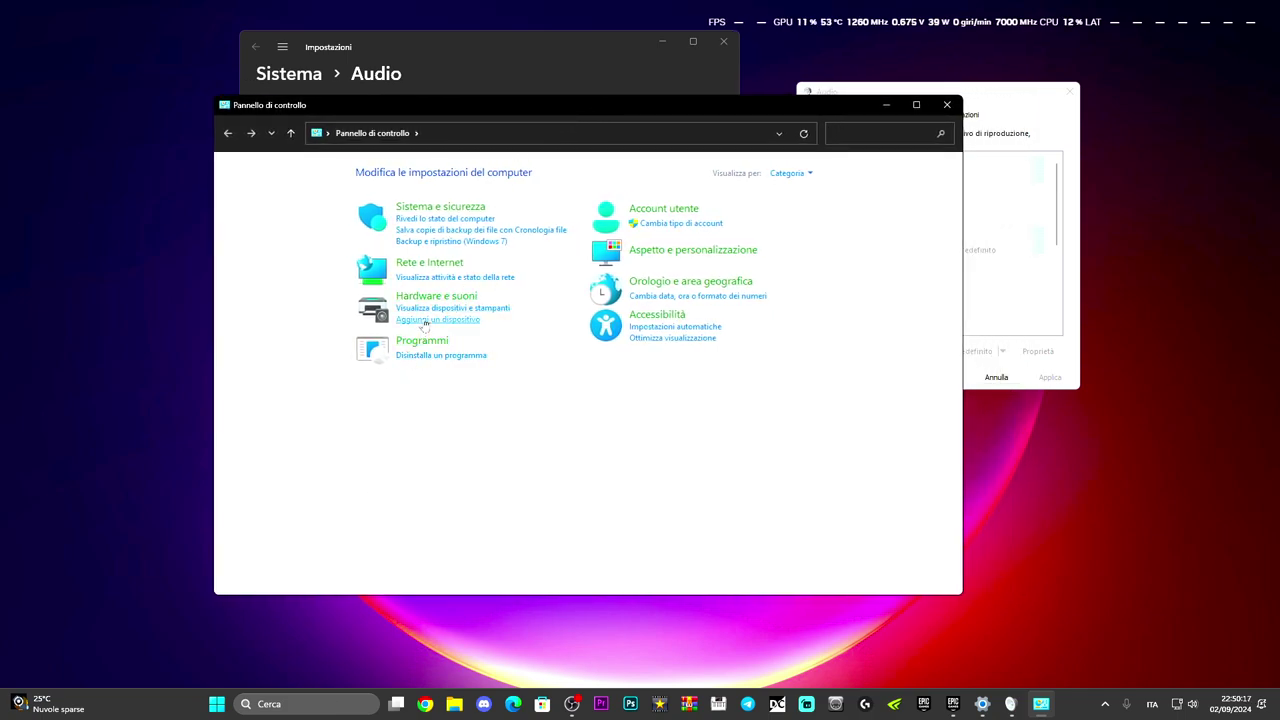
pyautogui.write('audio')
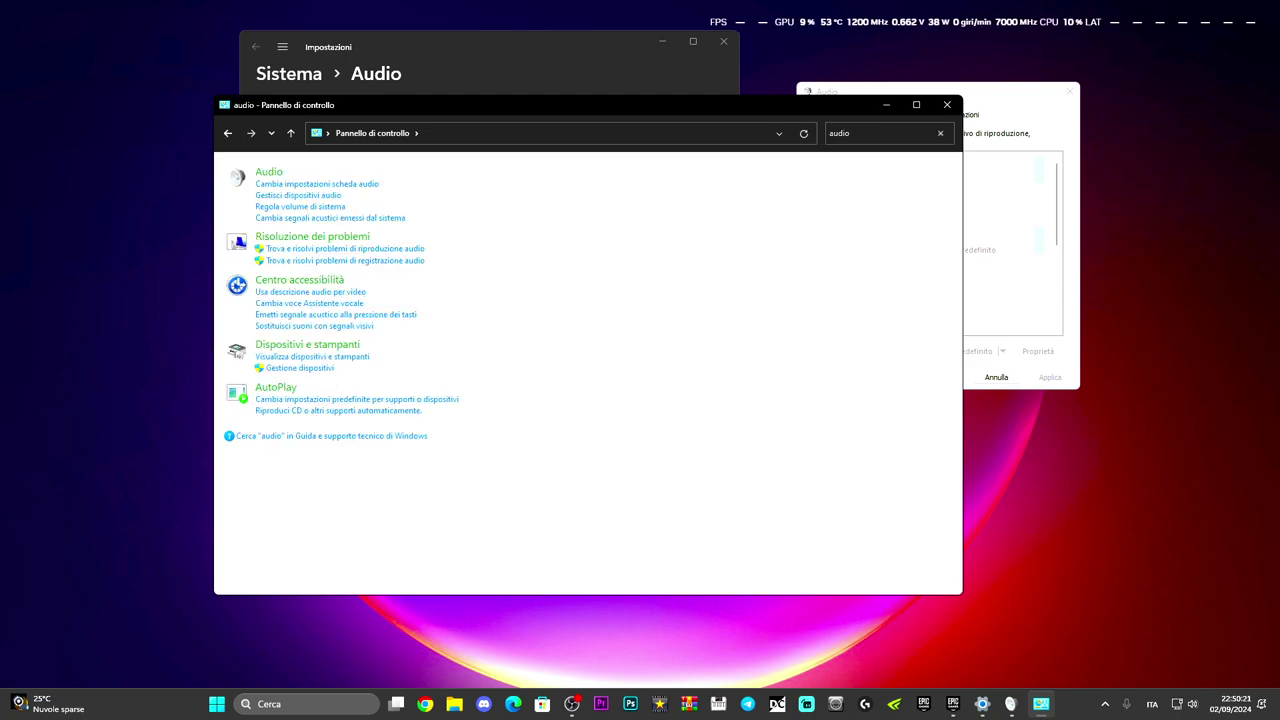
pyautogui.click(312, 188)
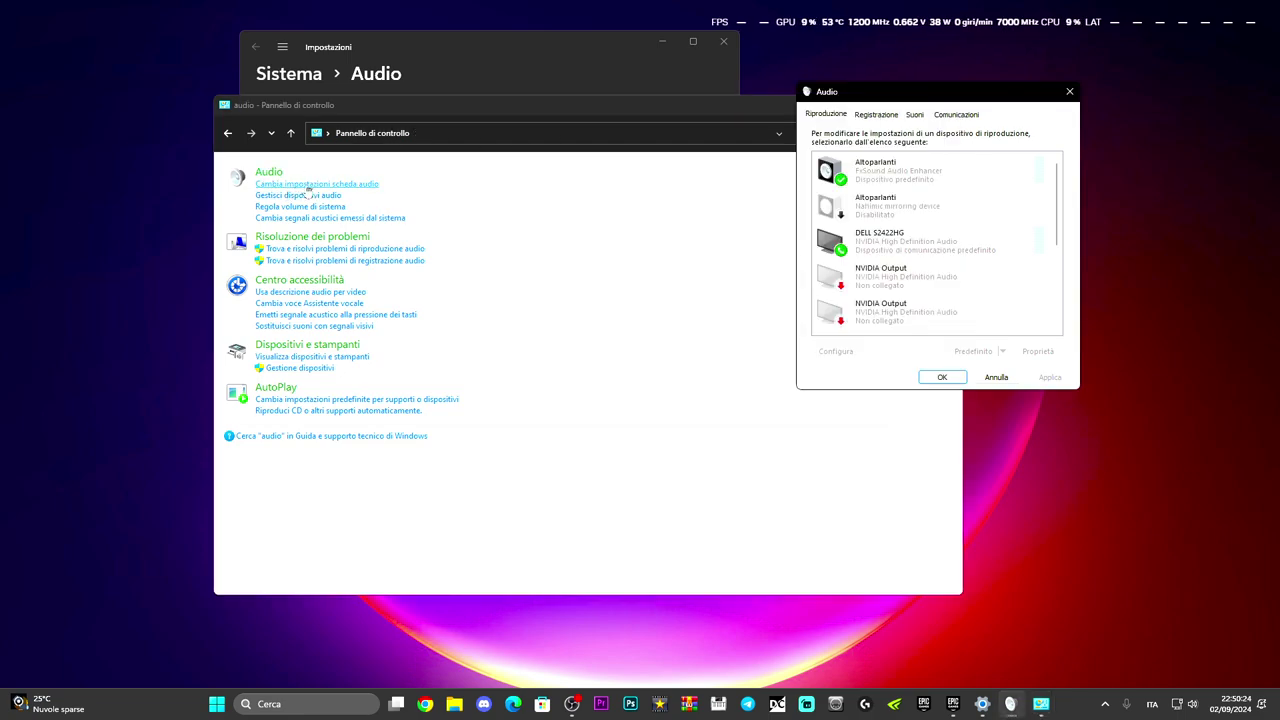
pyautogui.click(752, 108)
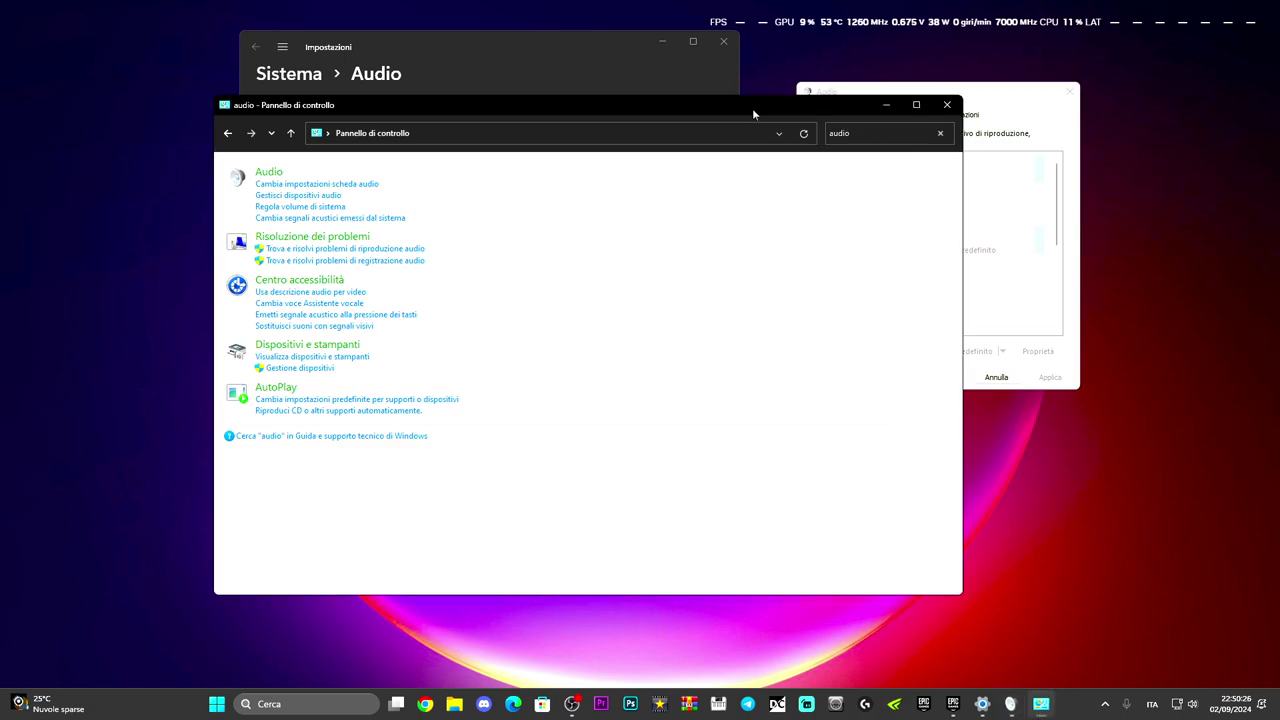
pyautogui.click(943, 106)
# Show the recording devices in the Audio window, look through them and select the Realtek(R) Audio microphone (Microfono)
pyautogui.click(872, 117)
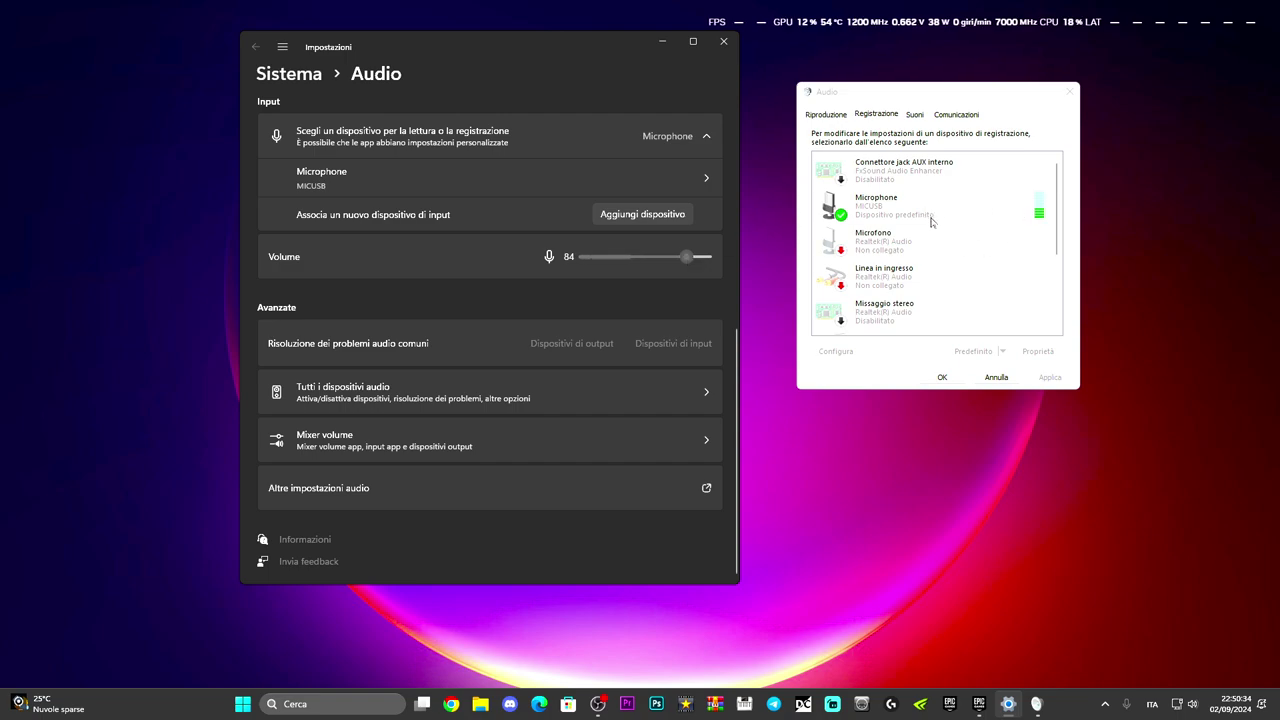
pyautogui.scroll(-2, 933, 228)
pyautogui.scroll(2, 931, 222)
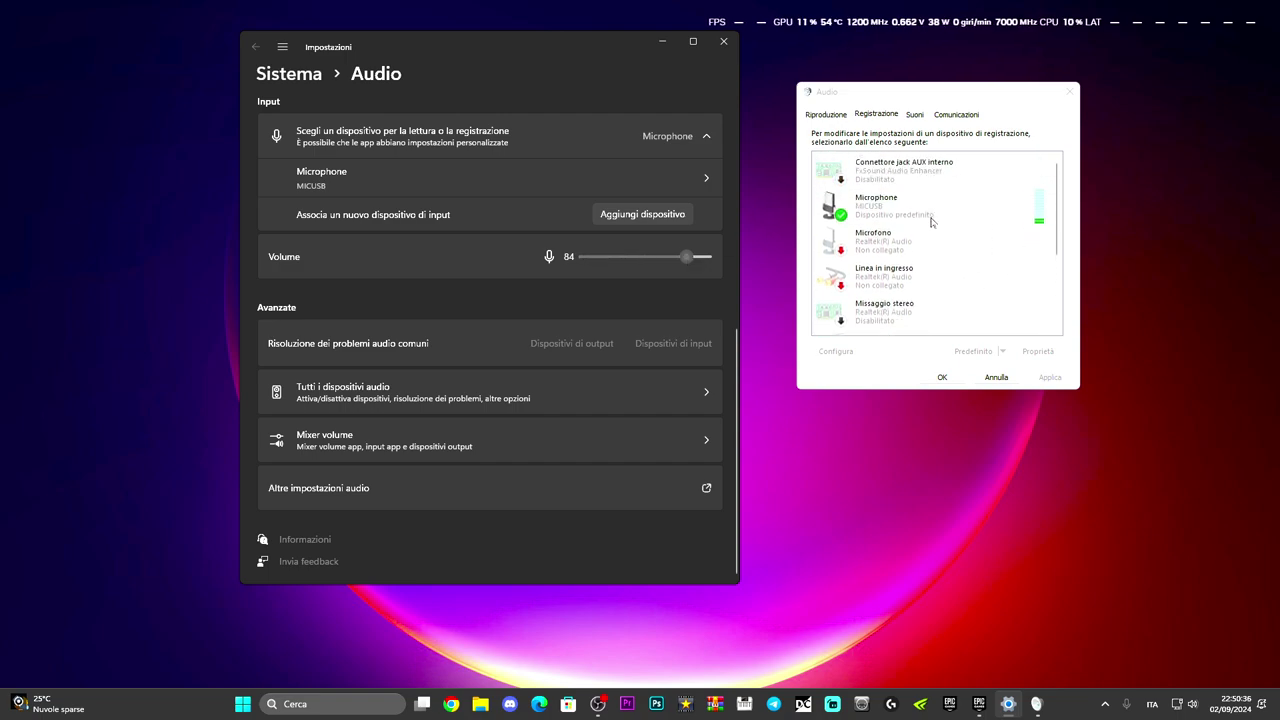
pyautogui.click(883, 242)
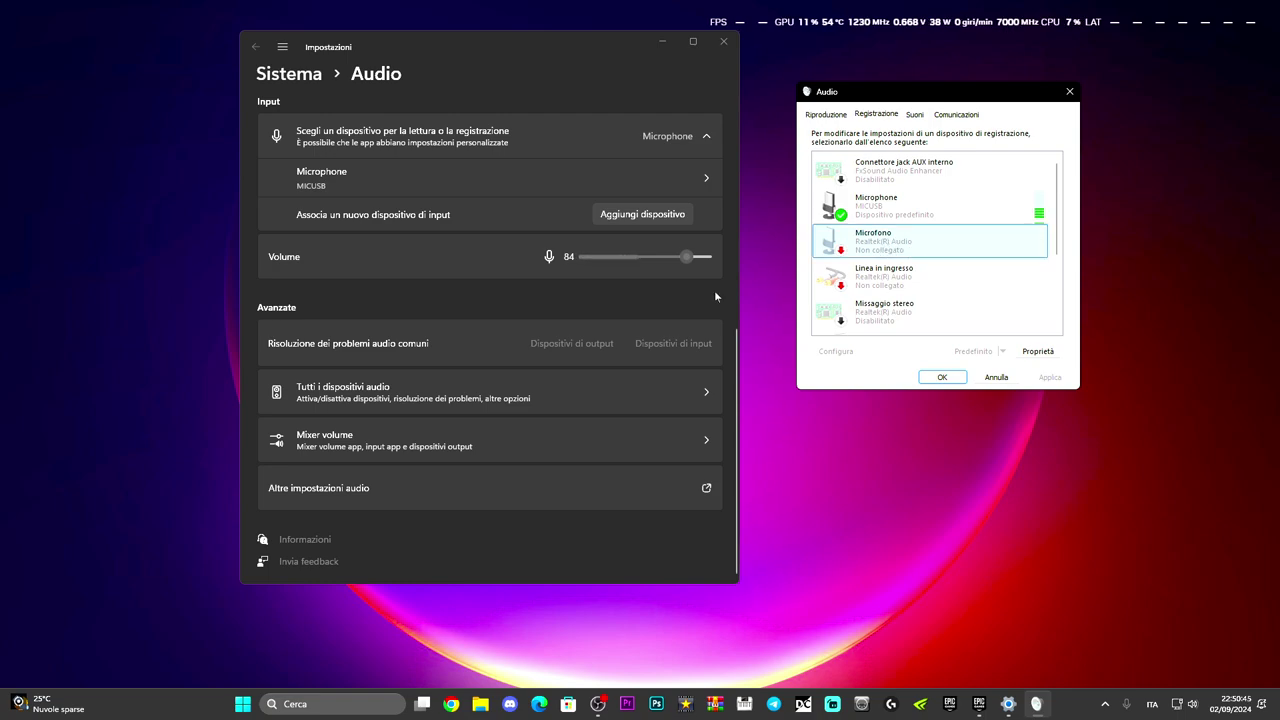
# In Device Manager, examine the audio inputs and outputs and the driver options for Altoparlanti (Realtek(R) Audio), then close it
pyautogui.rightClick(255, 700)
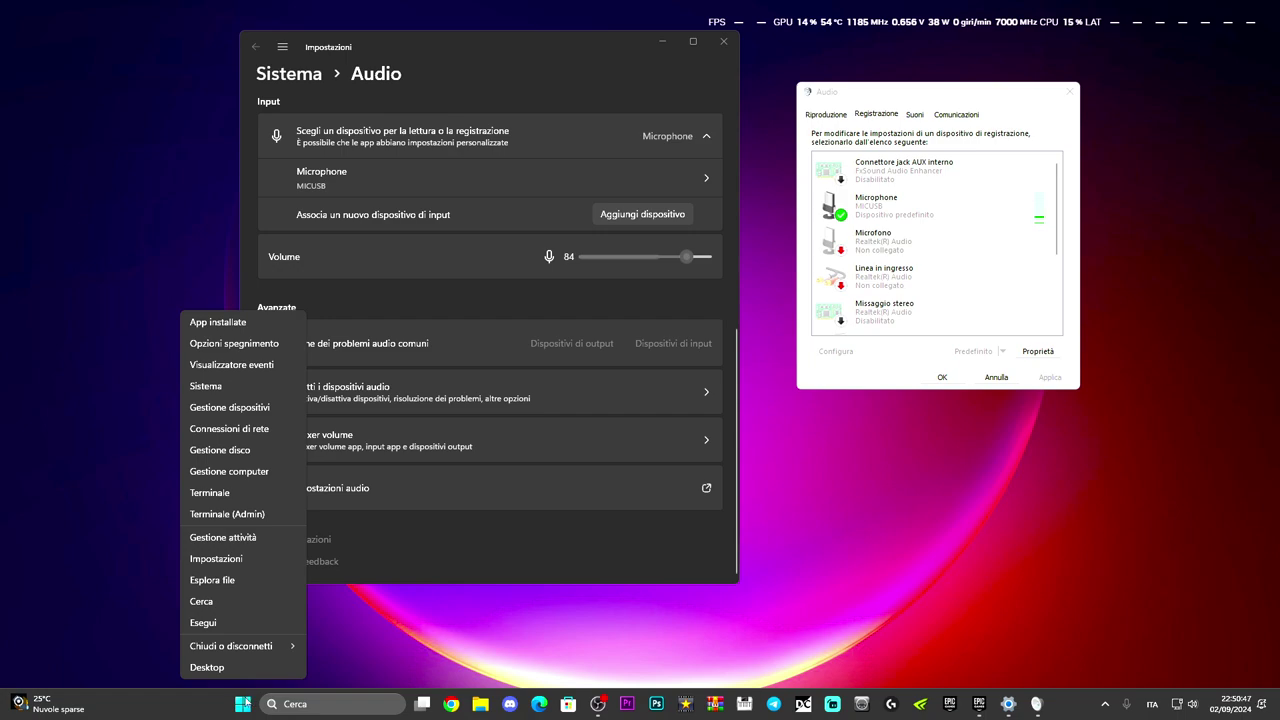
pyautogui.click(221, 407)
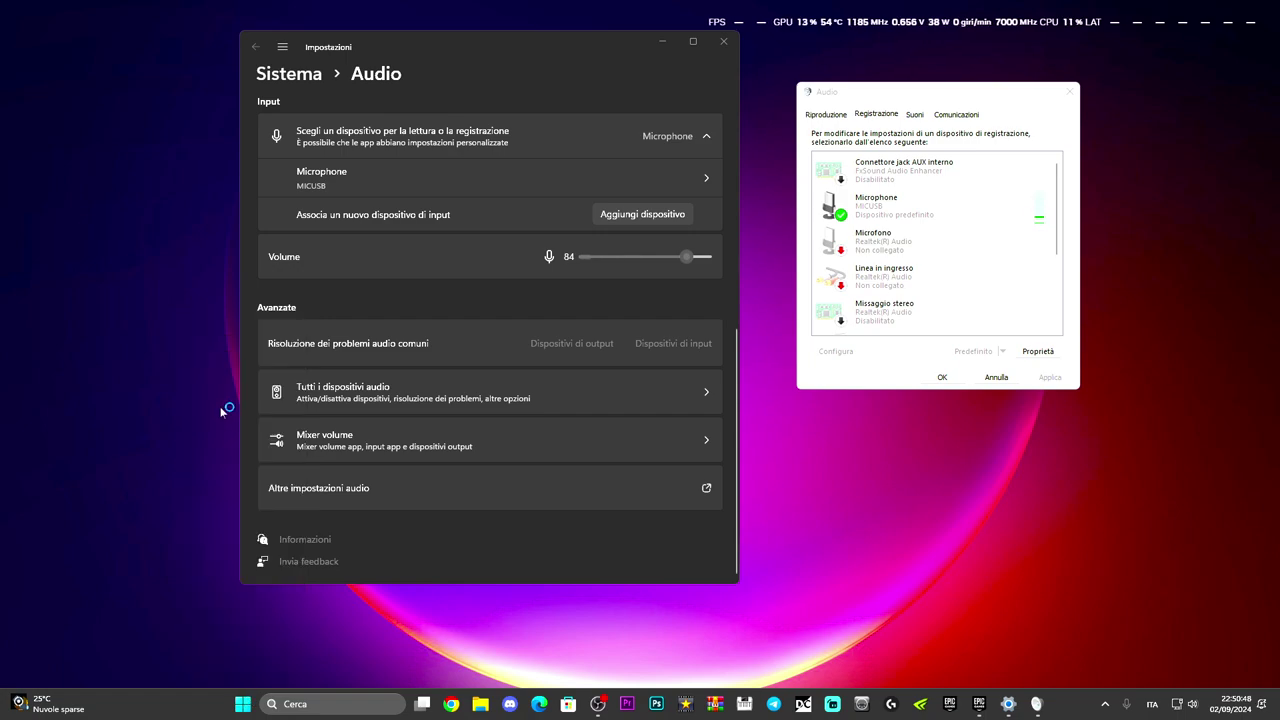
pyautogui.moveTo(291, 53); pyautogui.dragTo(240, 62)
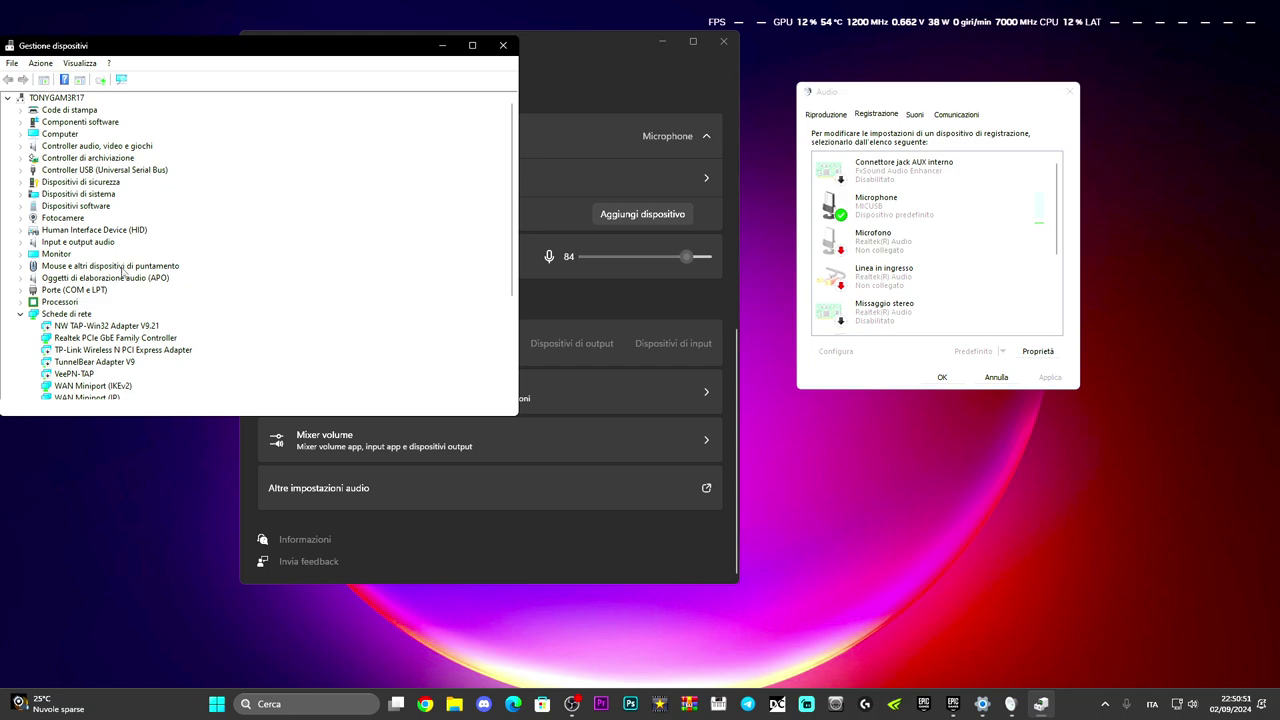
pyautogui.click(20, 313)
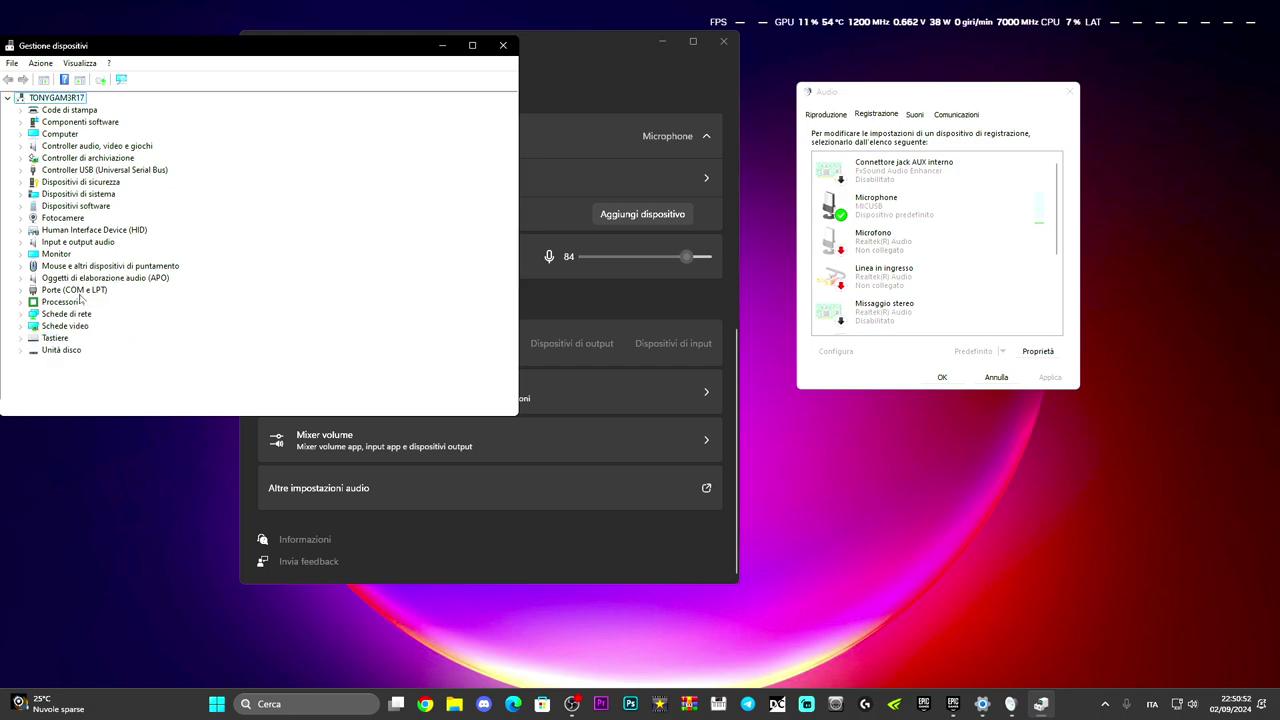
pyautogui.click(21, 243)
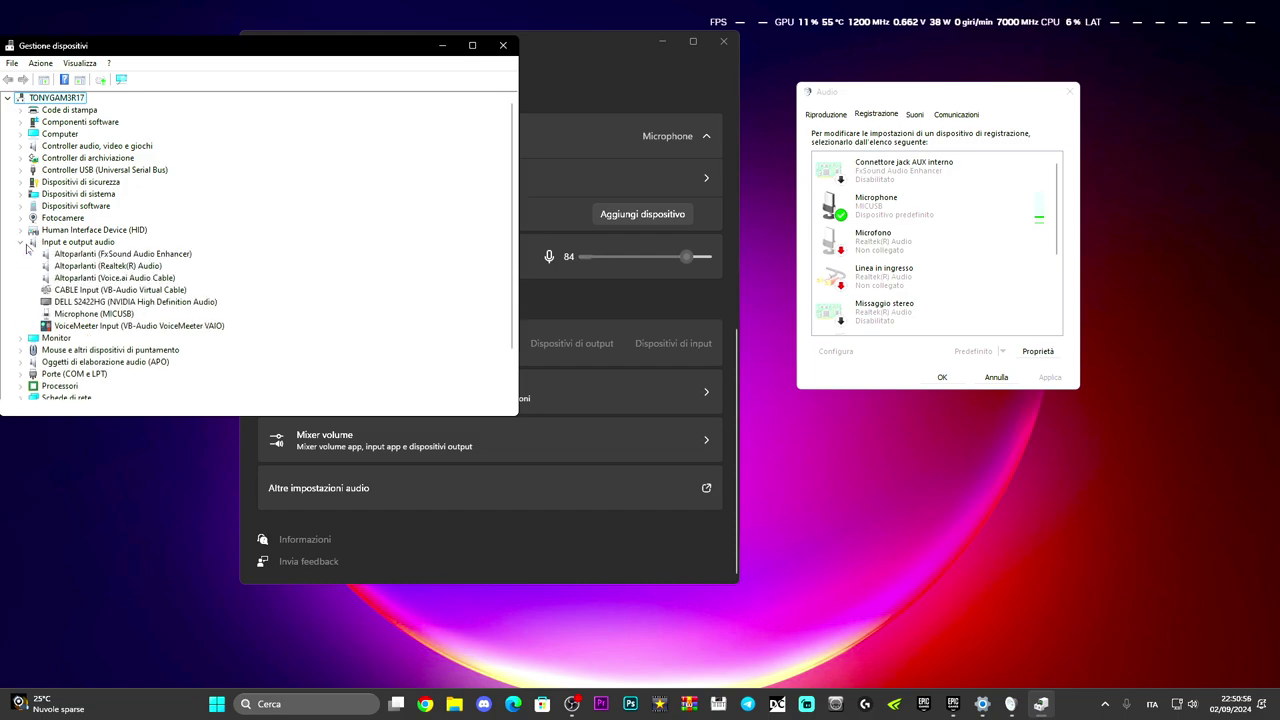
pyautogui.click(86, 266)
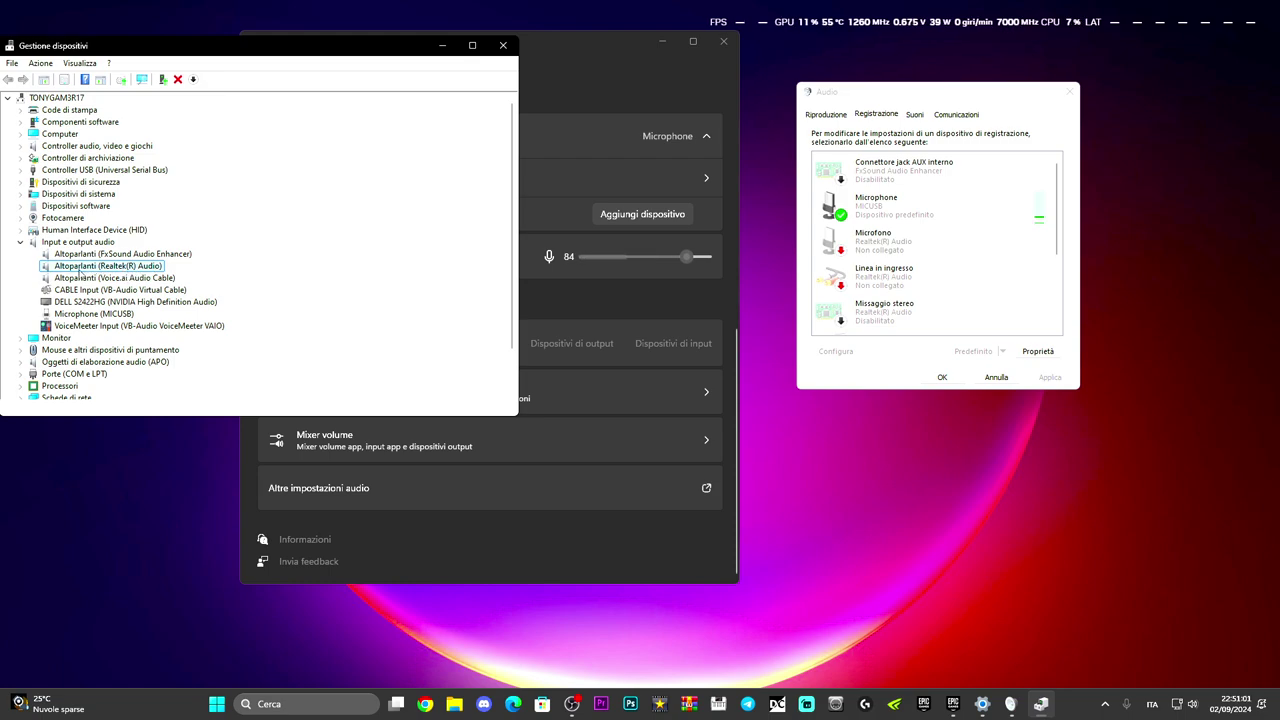
pyautogui.rightClick(71, 272)
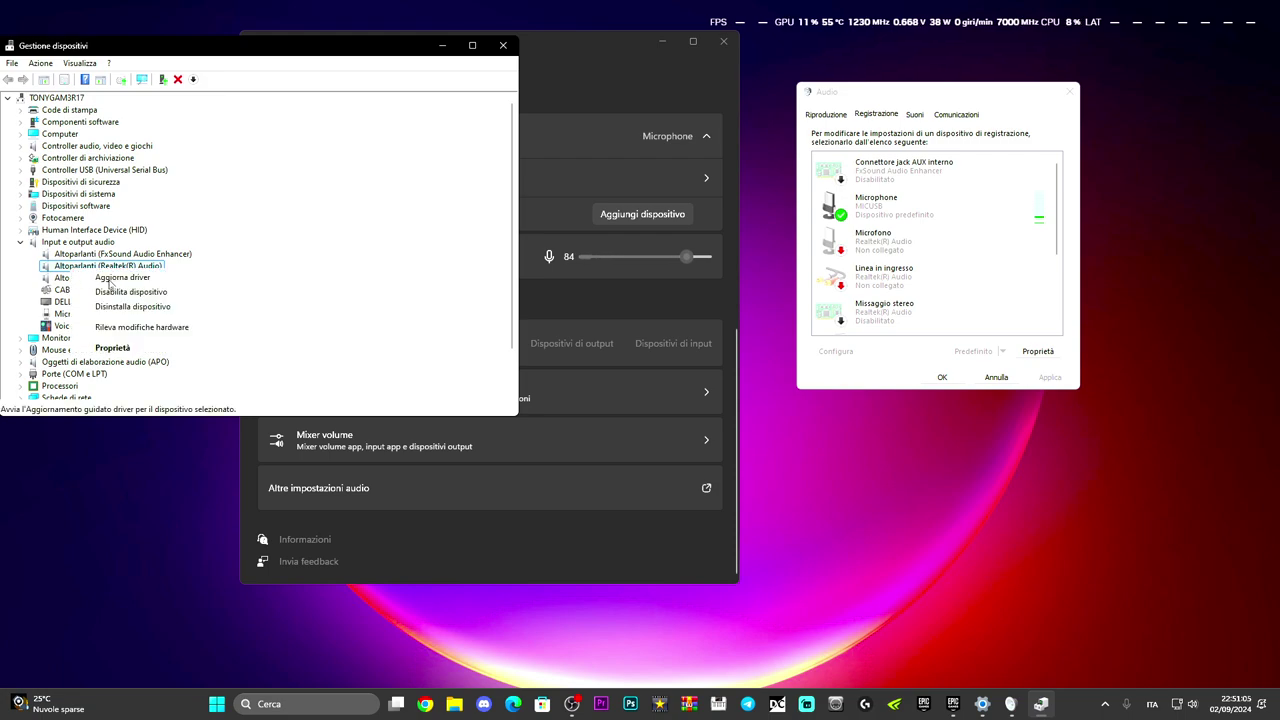
pyautogui.press('Escape')
pyautogui.click(503, 45)
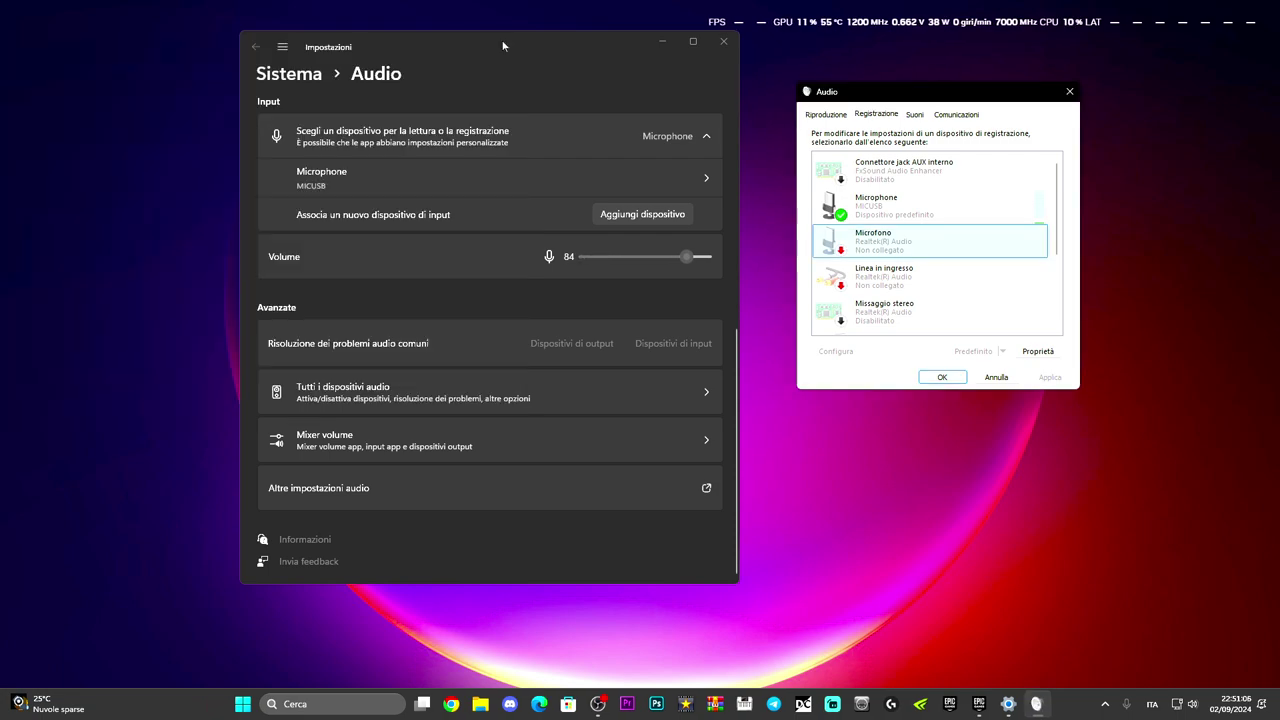
# Check the Realtek Microfono among the recording devices against the input devices offered in the sound settings
pyautogui.click(866, 233)
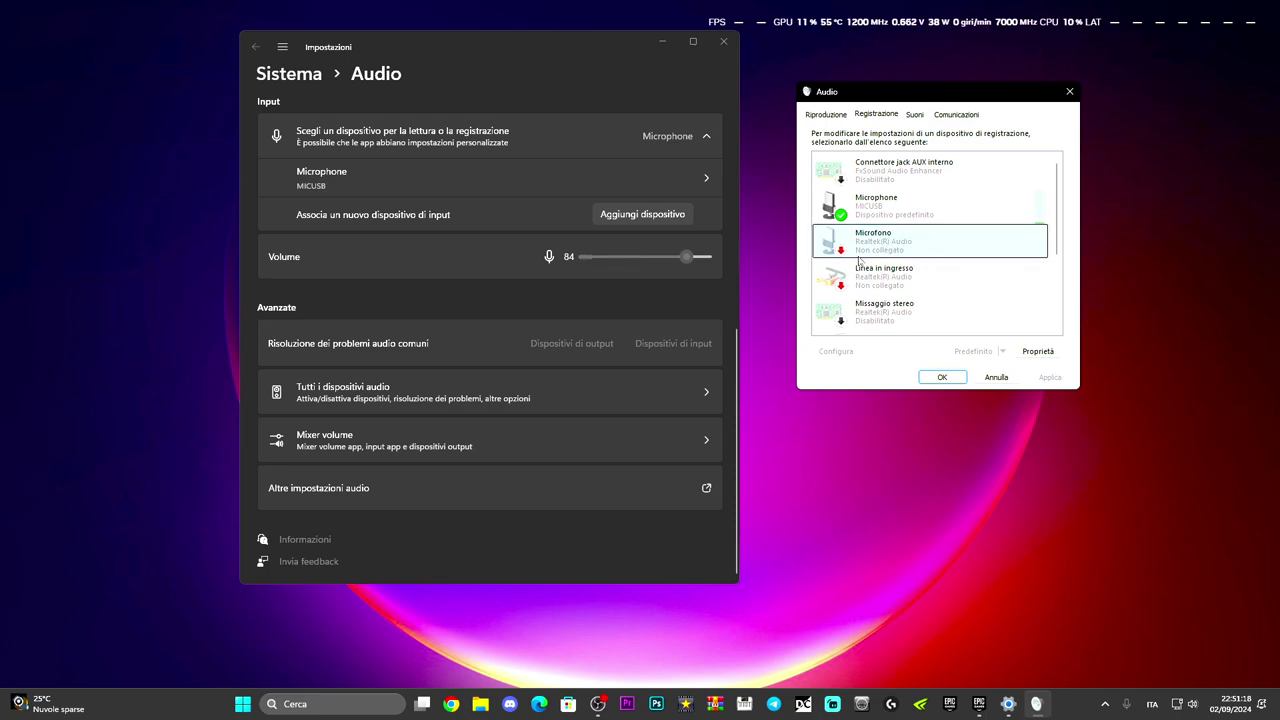
pyautogui.scroll(2, 519, 337)
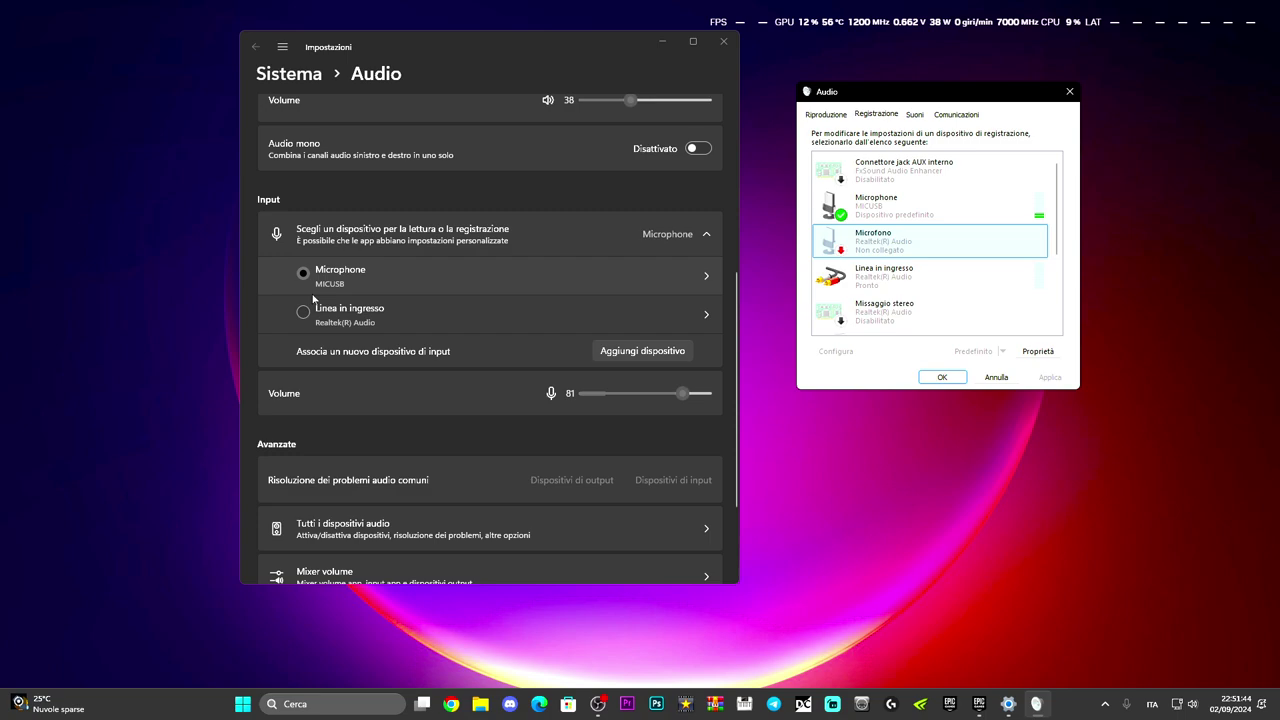
pyautogui.rightClick(879, 256)
pyautogui.press('Escape')
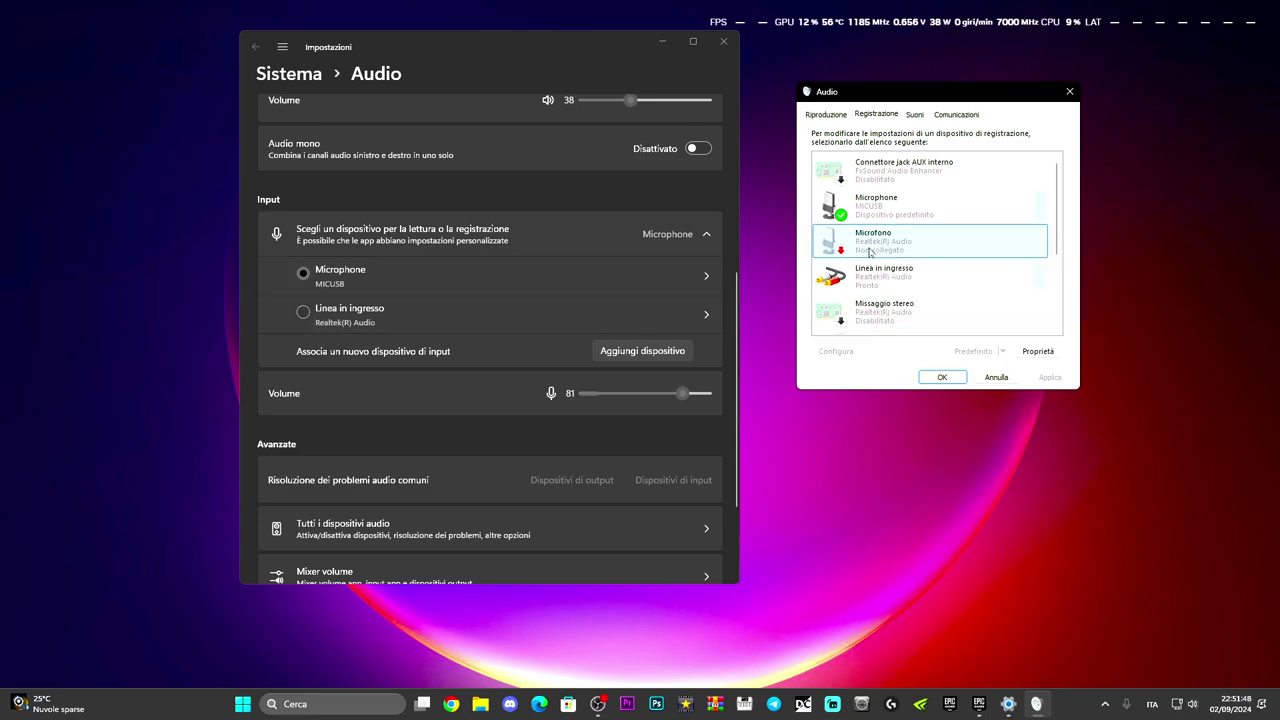
# Close and reopen the additional audio settings, show the recording devices and arrange the window side by side with Settings
pyautogui.click(1066, 89)
pyautogui.scroll(-3, 461, 421)
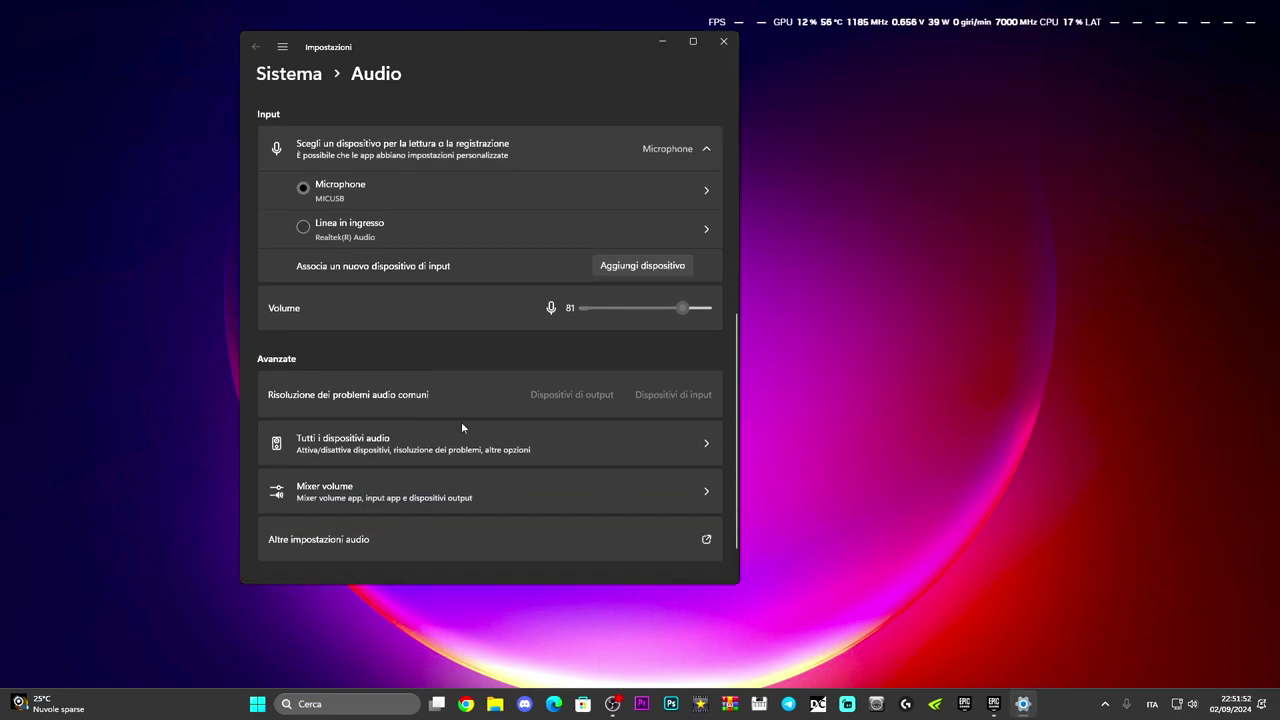
pyautogui.click(384, 488)
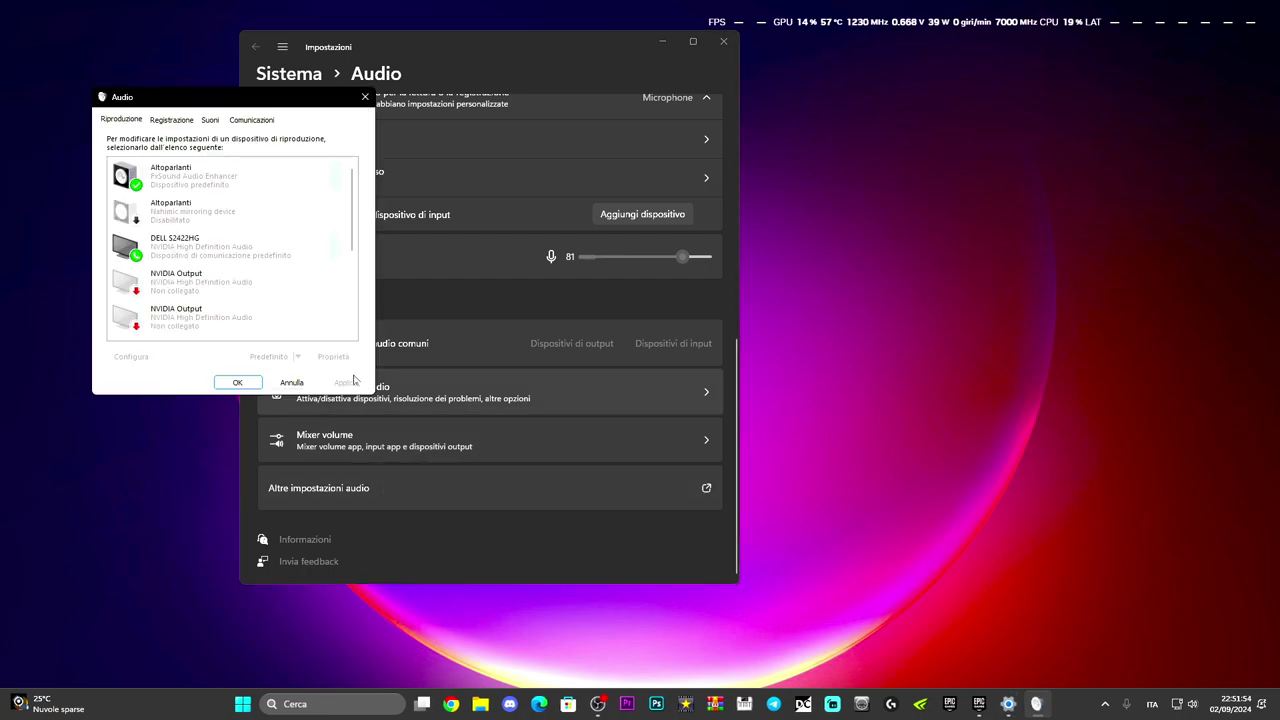
pyautogui.moveTo(180, 93); pyautogui.dragTo(772, 77)
pyautogui.click(765, 100)
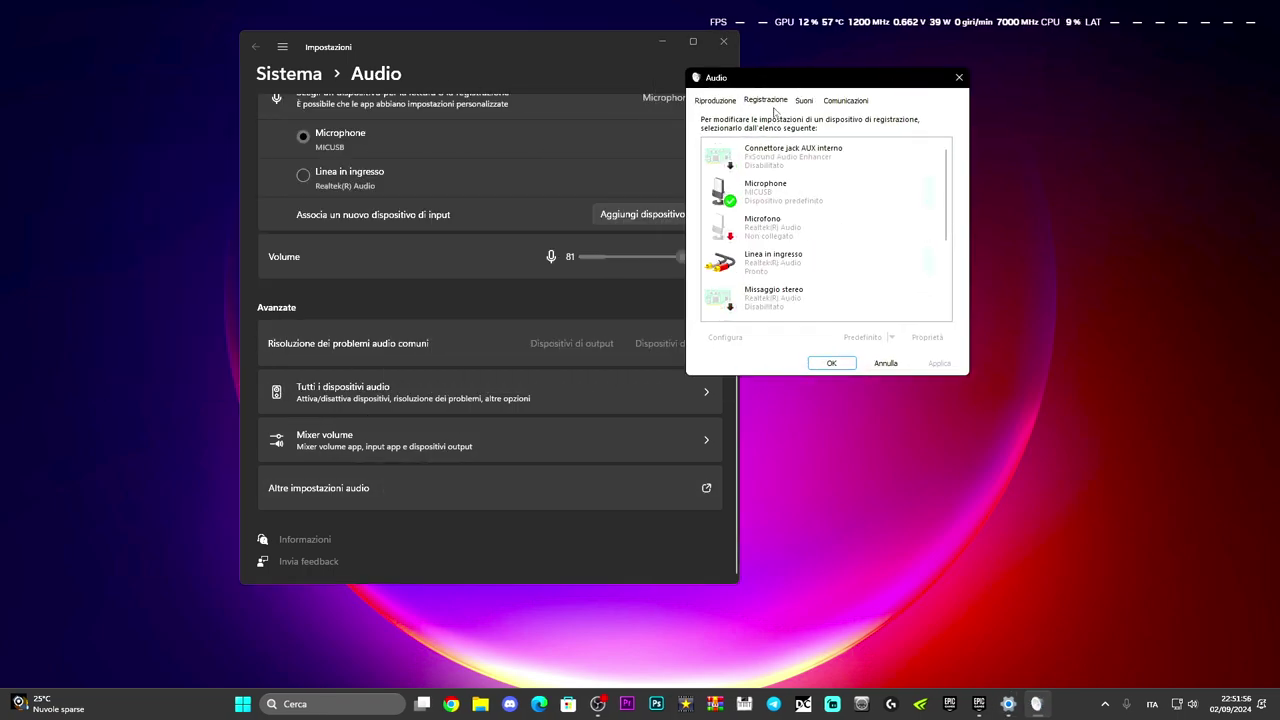
pyautogui.moveTo(457, 41); pyautogui.dragTo(376, 48)
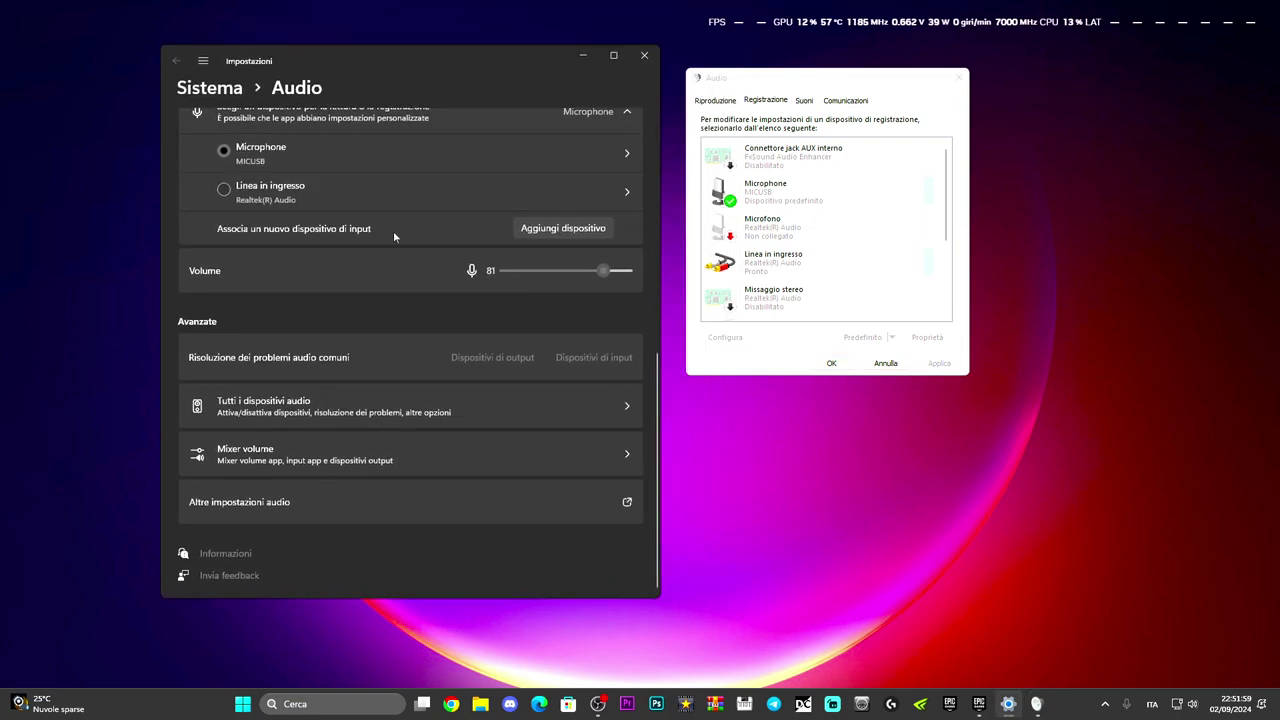
# Set the input device to Linea in ingresso (Realtek(R) Audio) and select that entry among the recording devices
pyautogui.scroll(2, 354, 271)
pyautogui.click(230, 288)
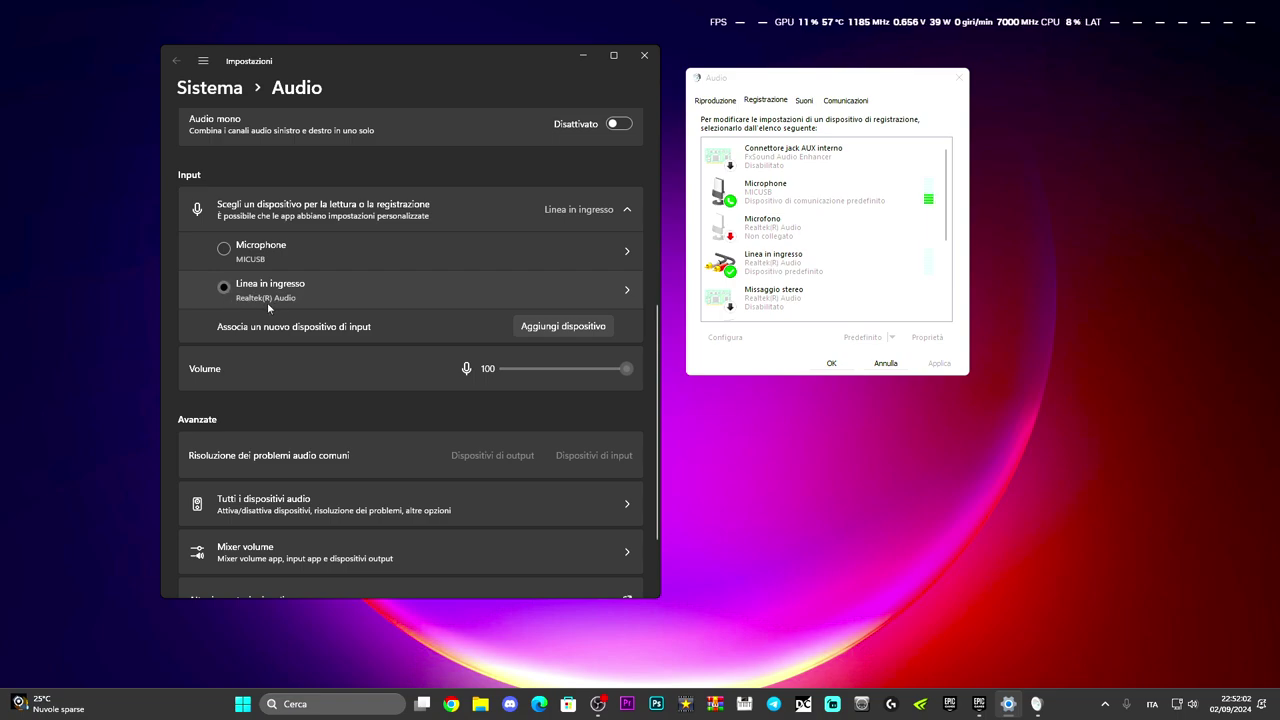
pyautogui.click(822, 260)
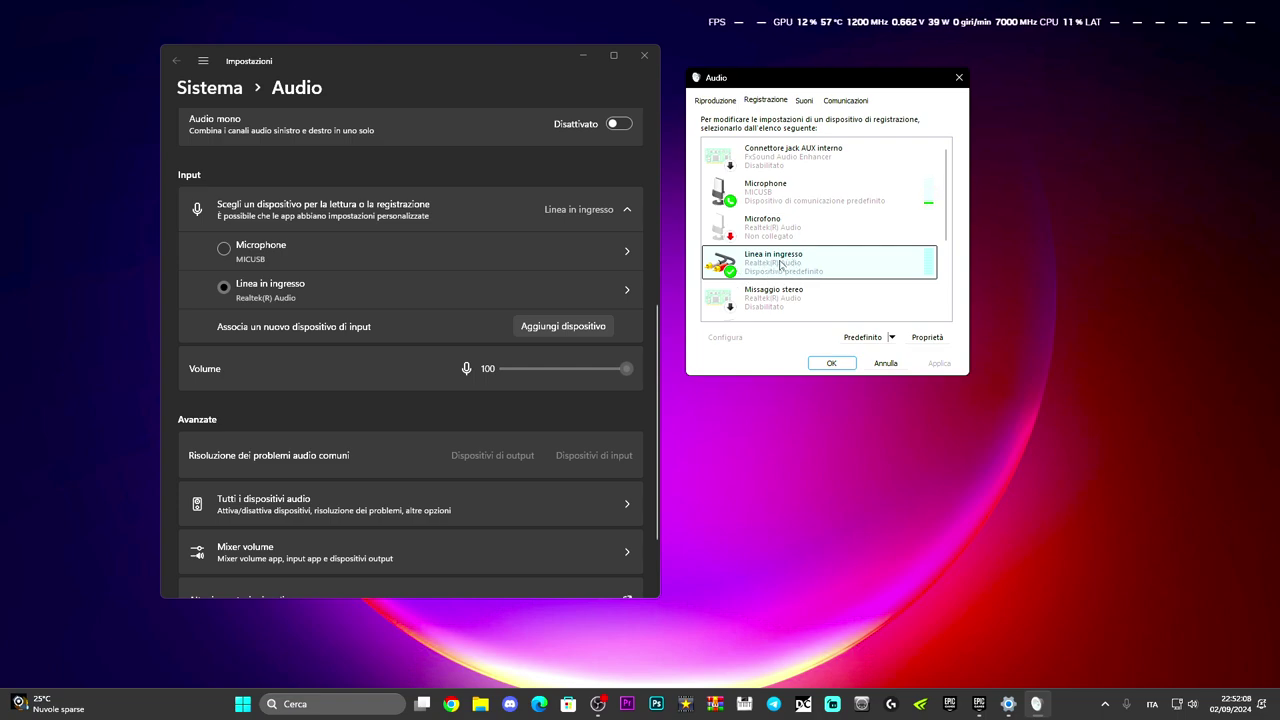
pyautogui.rightClick(781, 265)
pyautogui.click(778, 275)
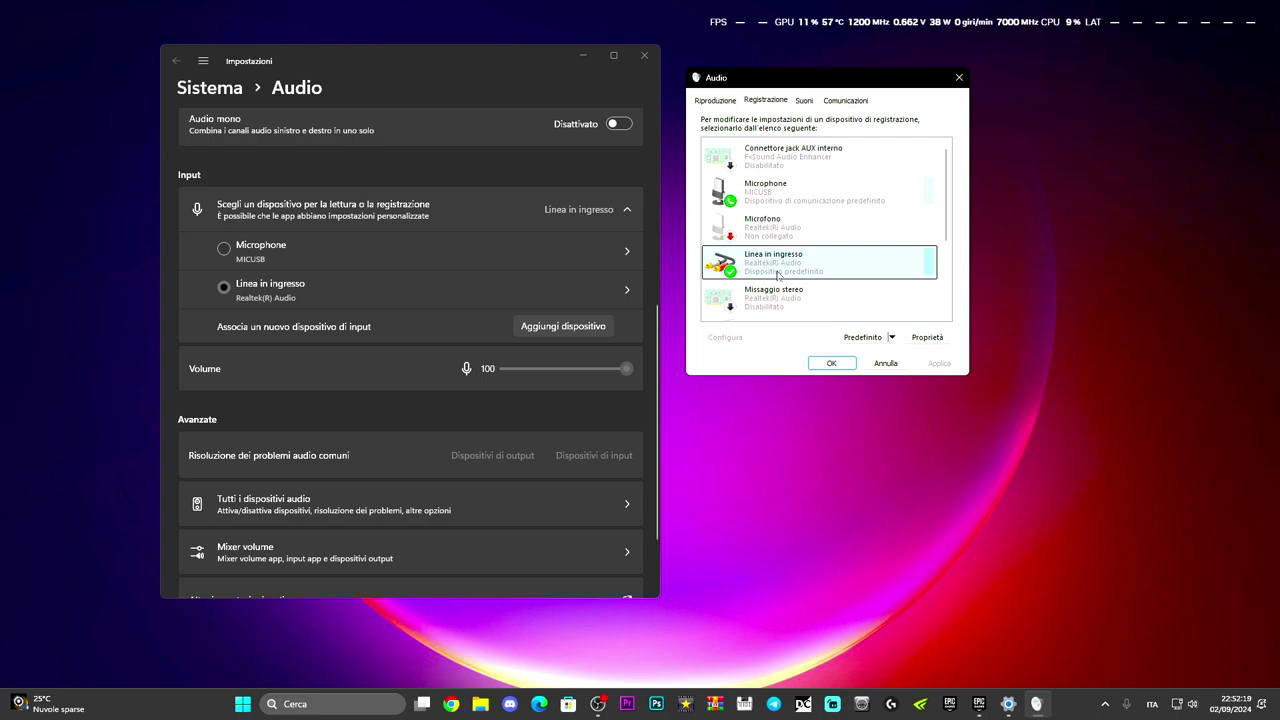
# Set the input device back to Microphone (MICUSB) and select Linea in ingresso in the recording devices list
pyautogui.click(224, 249)
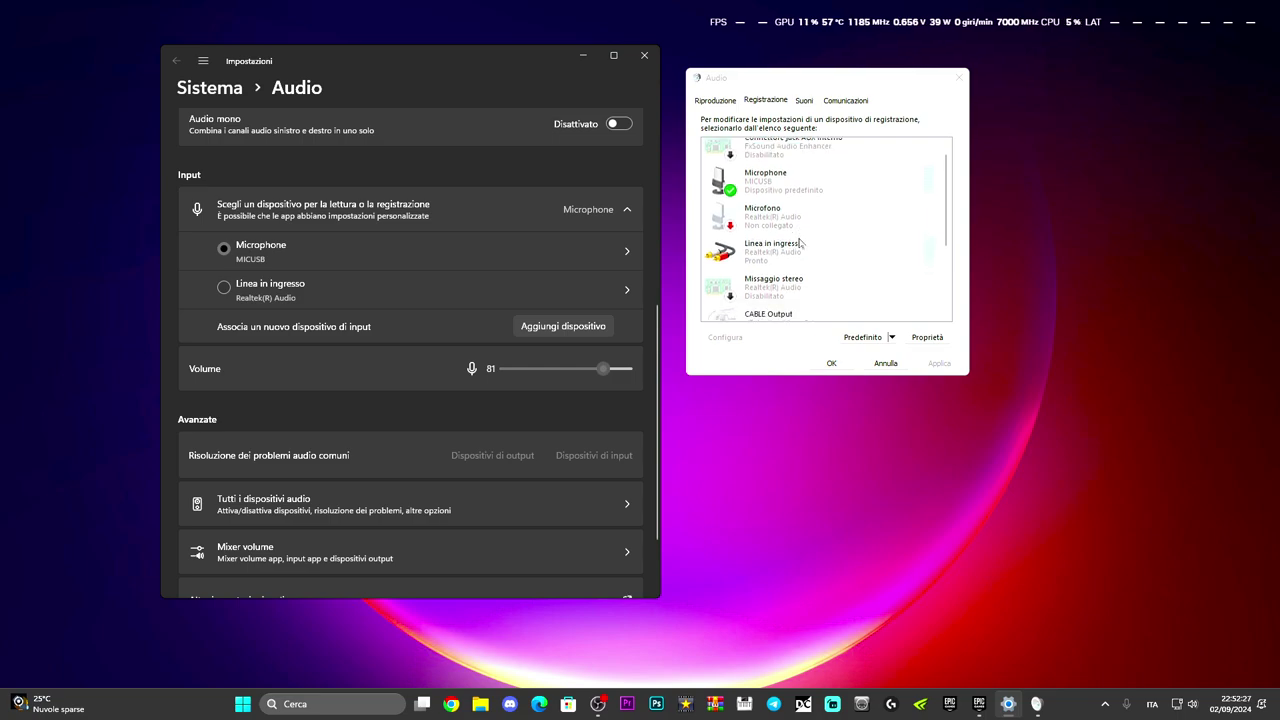
pyautogui.click(779, 268)
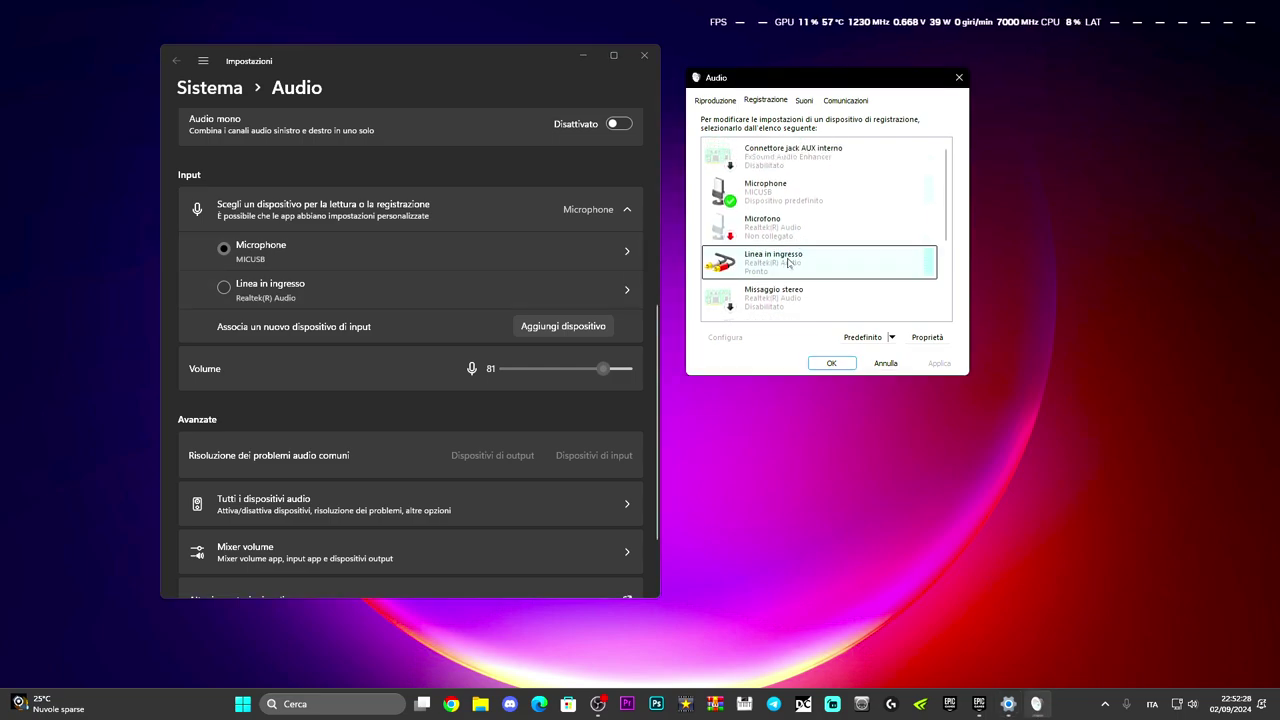
pyautogui.press('Up')
pyautogui.press('Down')
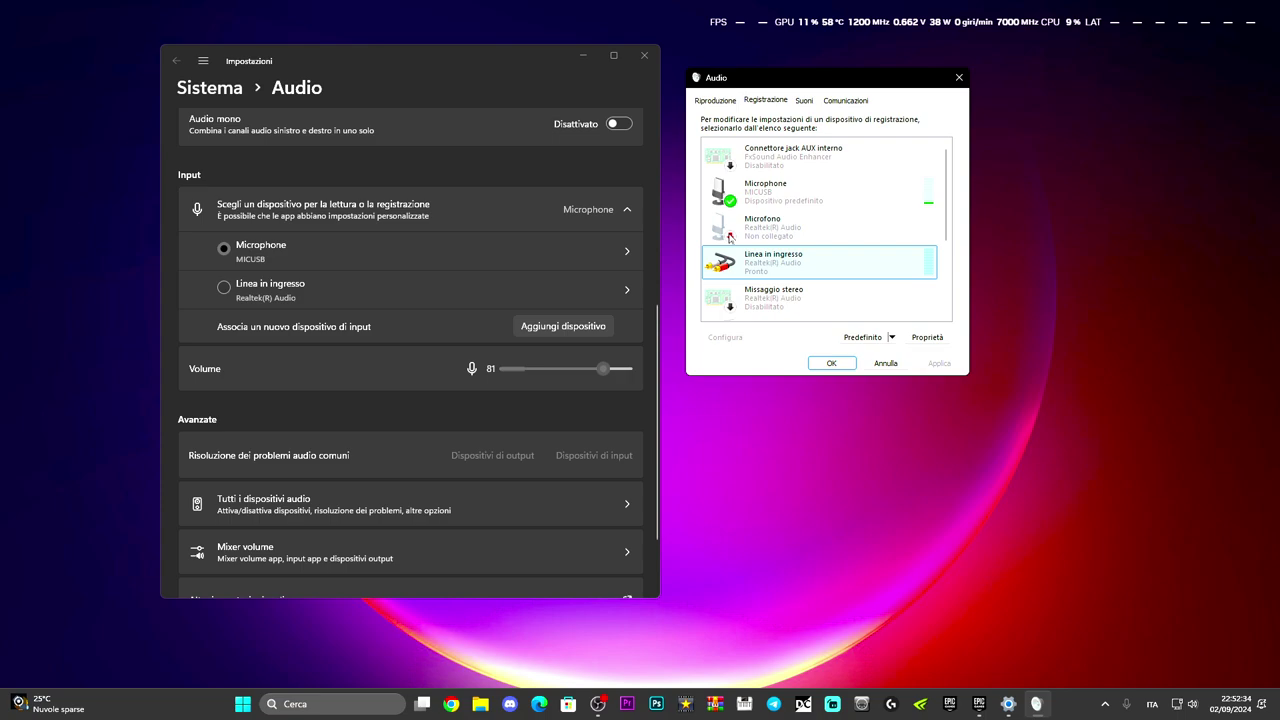
# Review the options offered for the Realtek Linea in ingresso recording device, dismiss them and reposition the Audio window
pyautogui.rightClick(786, 267)
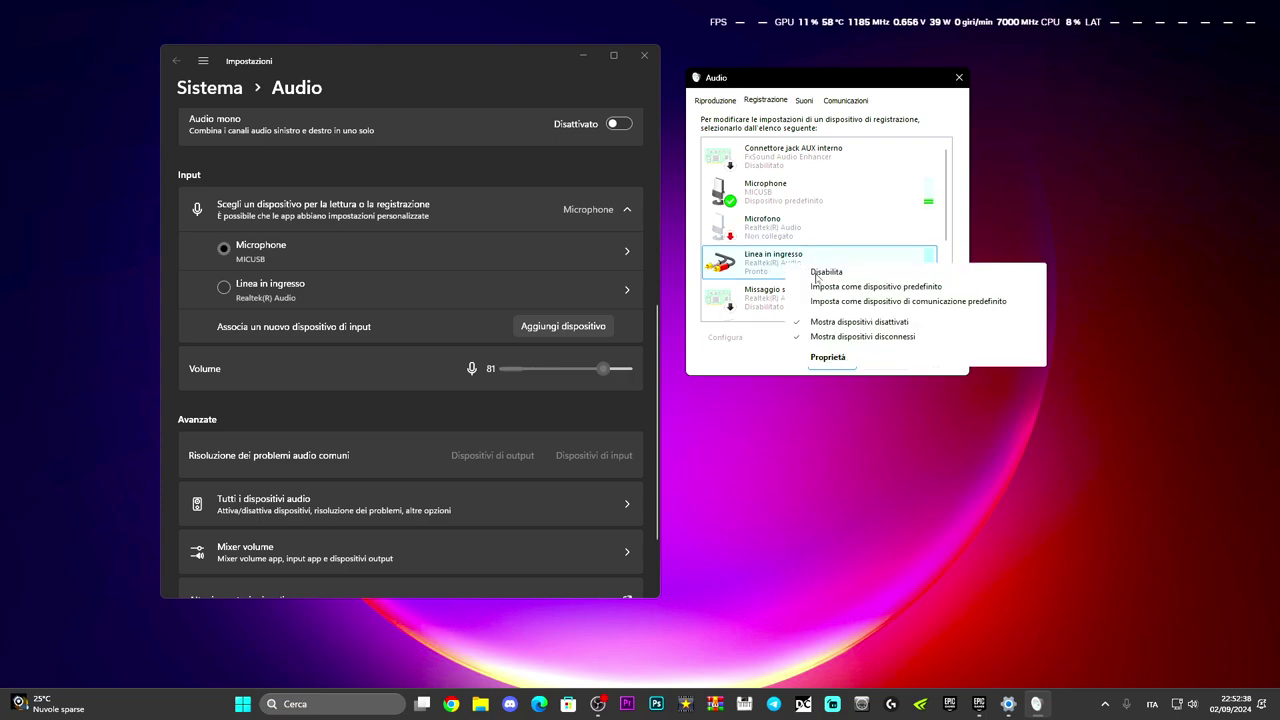
pyautogui.click(787, 262)
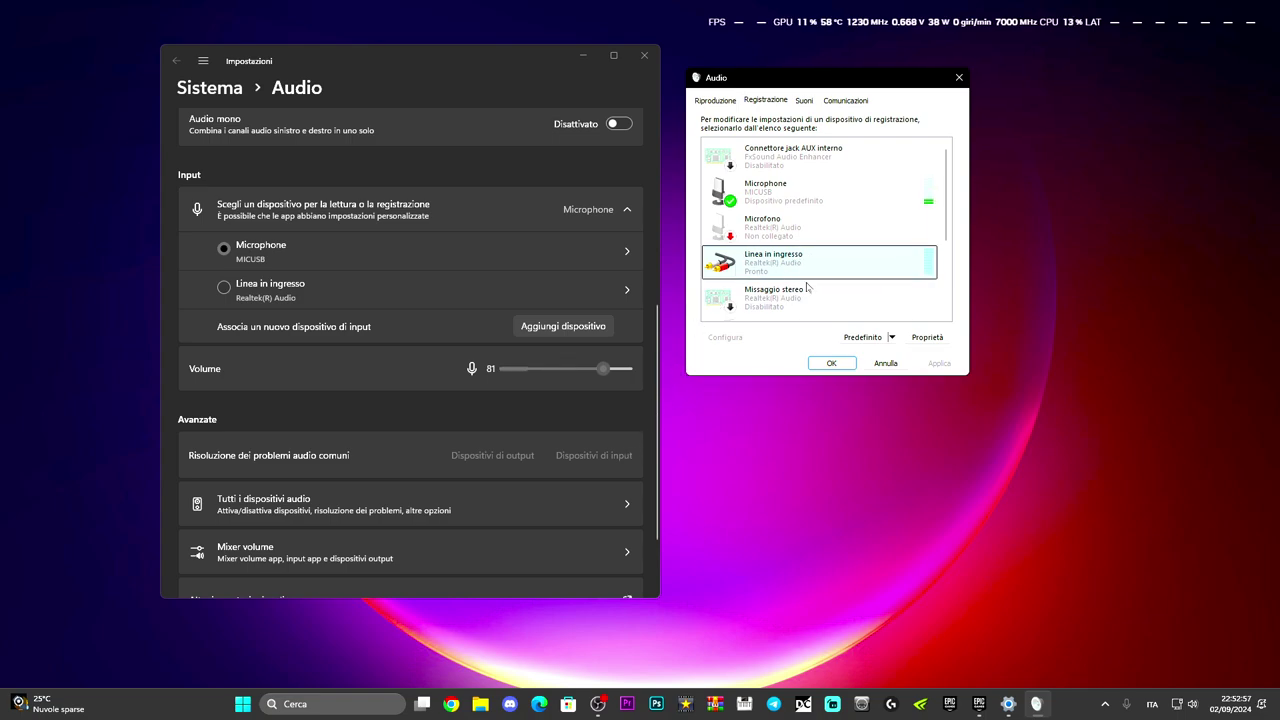
pyautogui.moveTo(760, 77); pyautogui.dragTo(825, 91)
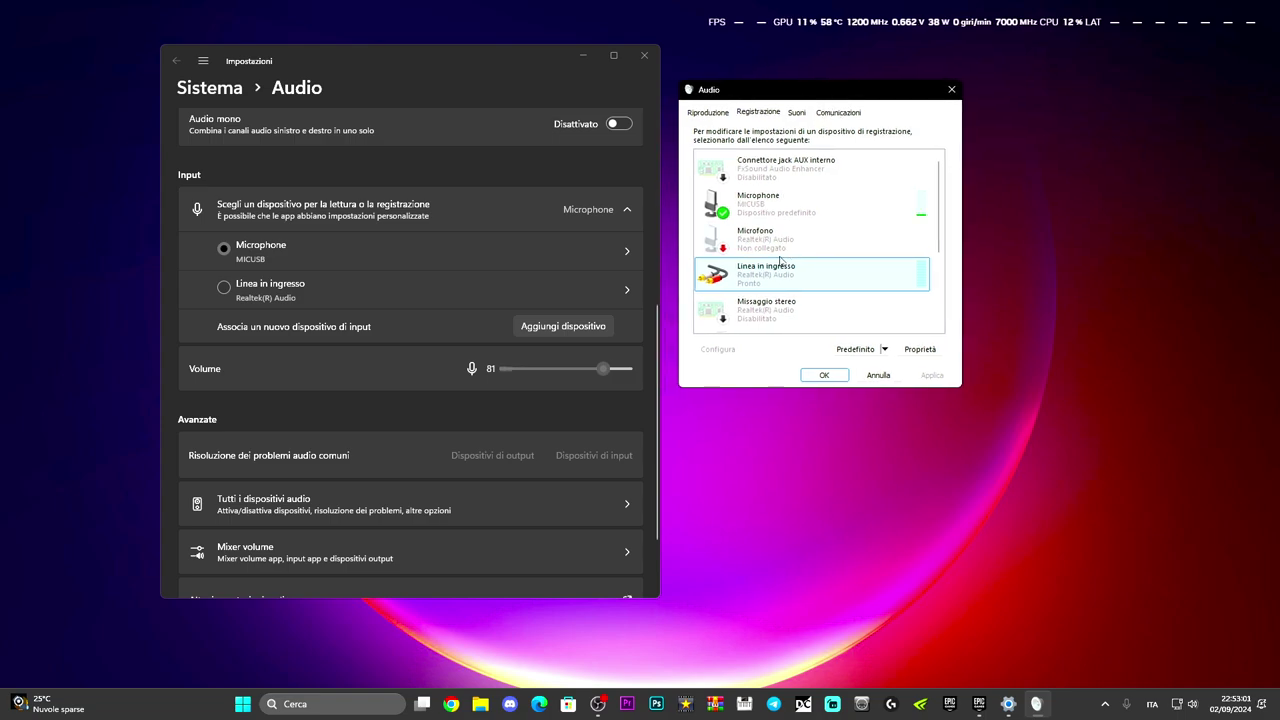
# Switch the input device to Linea in ingresso (Realtek(R) Audio) and back to Microphone (MICUSB), comparing with the recording devices list
pyautogui.click(224, 289)
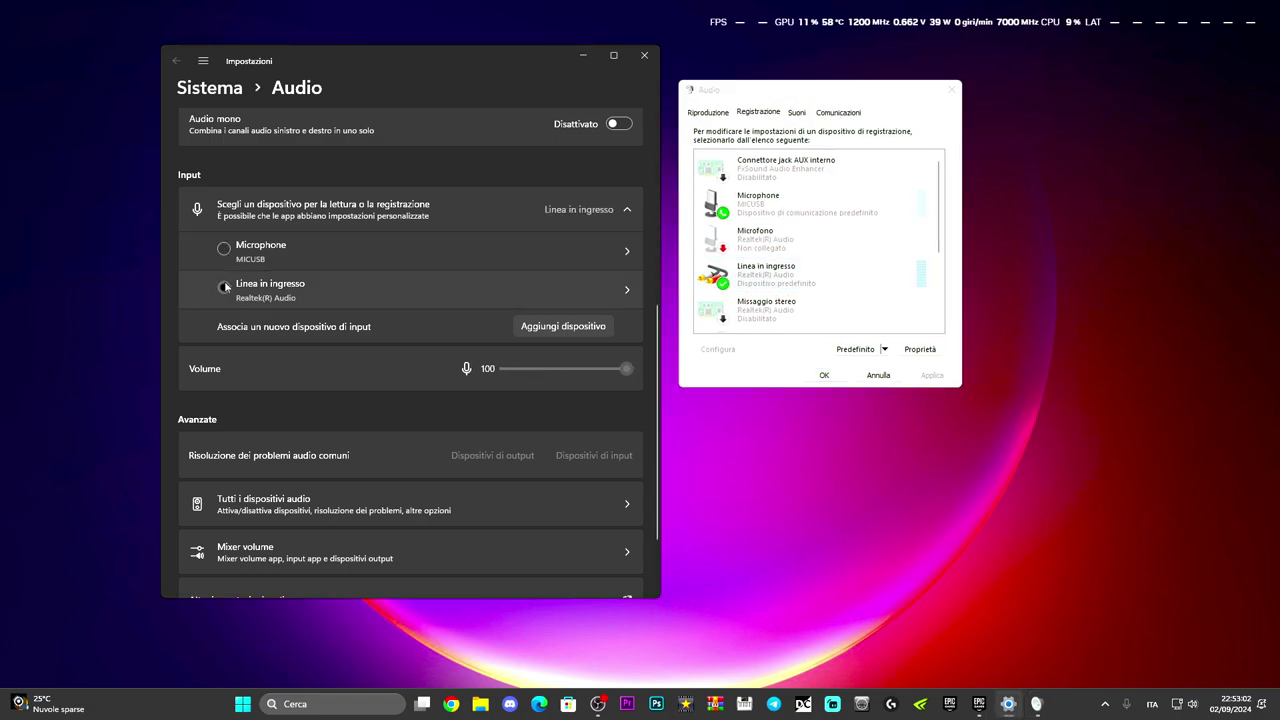
pyautogui.click(224, 250)
pyautogui.click(755, 278)
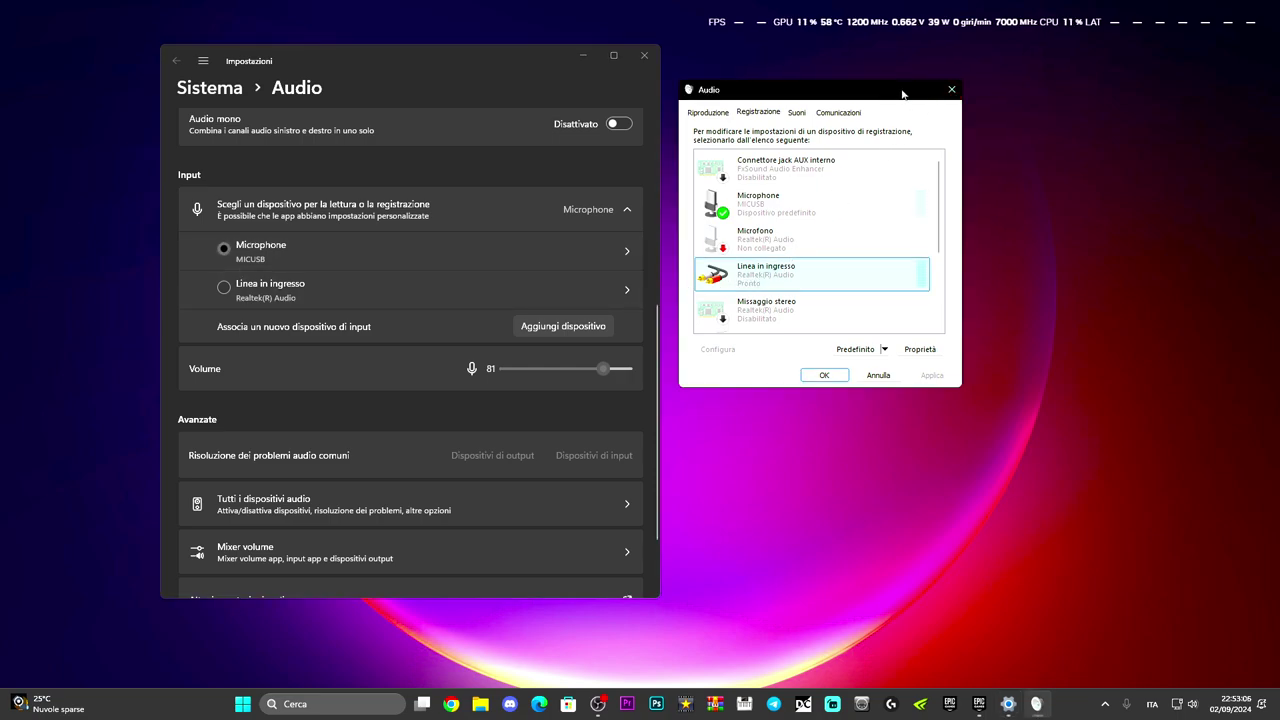
pyautogui.moveTo(903, 94); pyautogui.dragTo(891, 98)
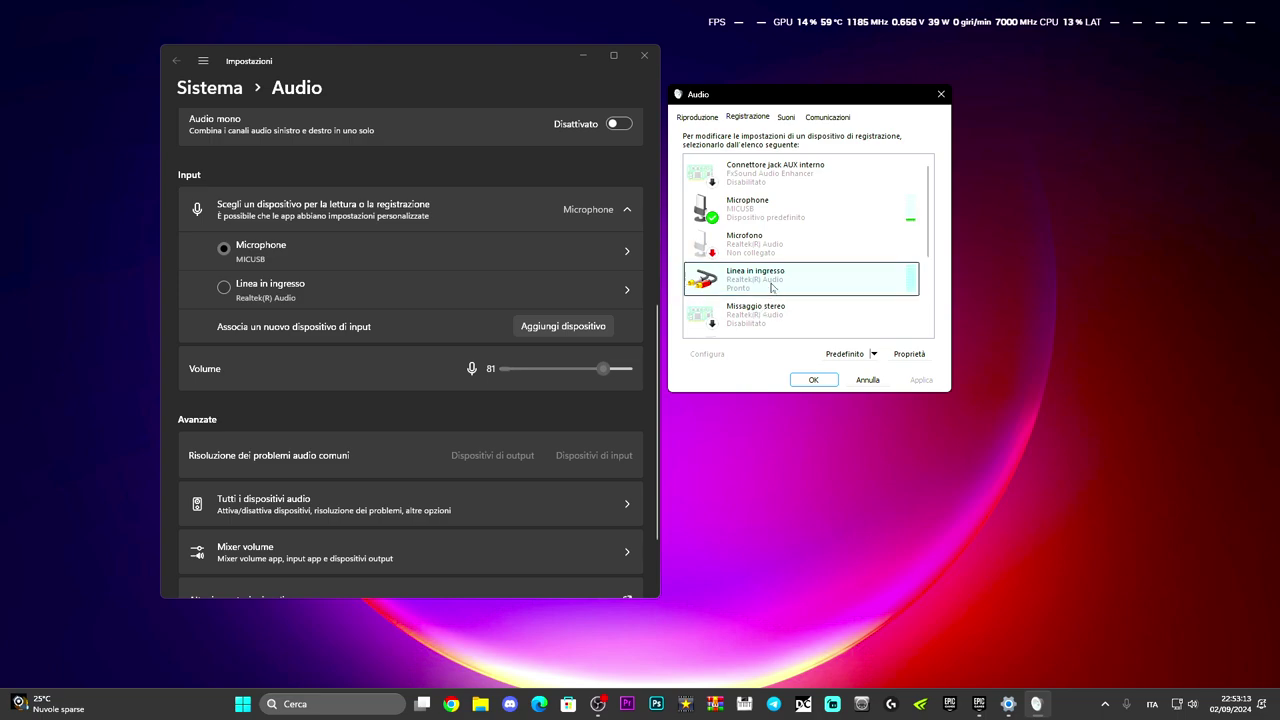
pyautogui.click(745, 455)
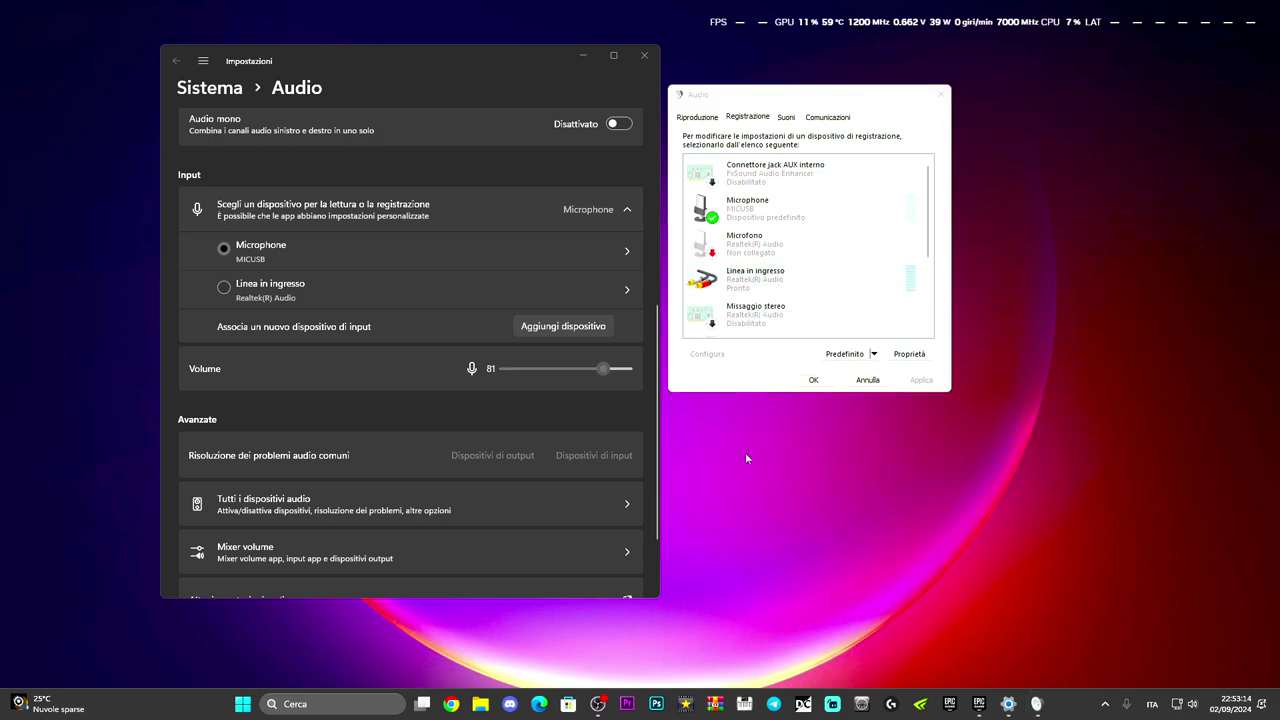